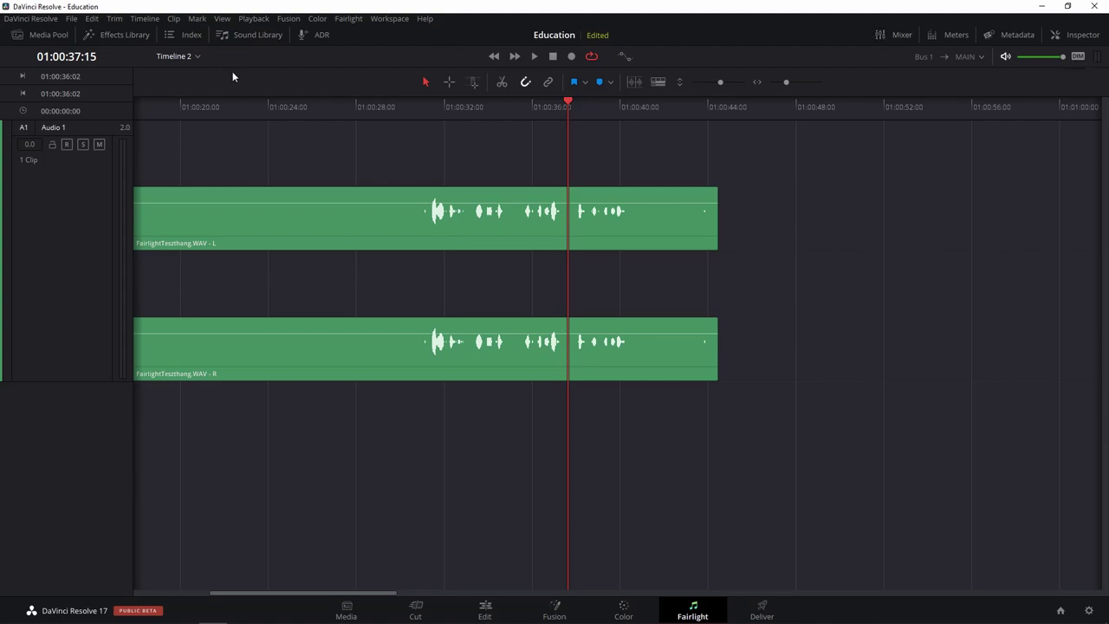
# Toggle the effects library, media pool, level meters and mixer panels open and closed.
pyautogui.click(83, 38)
pyautogui.click(81, 39)
pyautogui.click(43, 37)
pyautogui.click(43, 39)
pyautogui.click(948, 35)
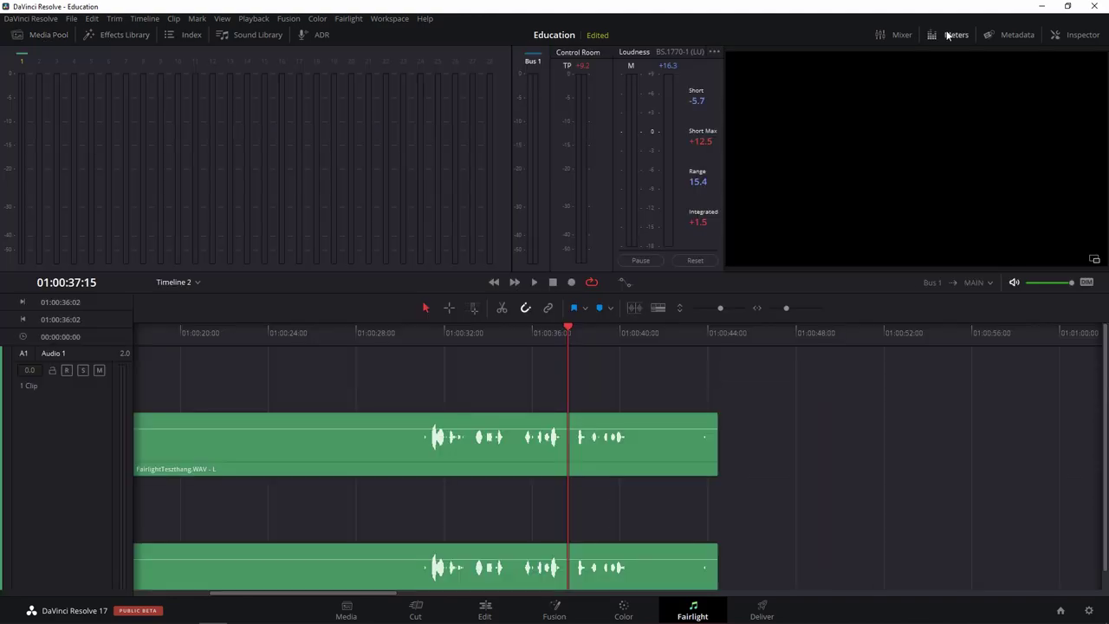
pyautogui.click(948, 35)
pyautogui.click(902, 35)
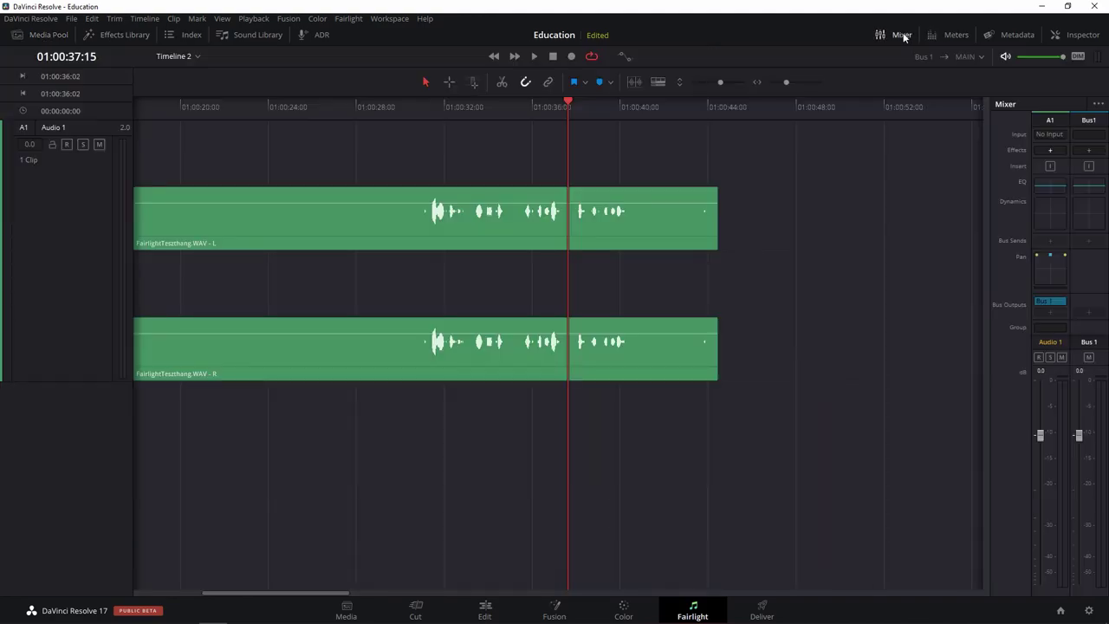
pyautogui.click(903, 36)
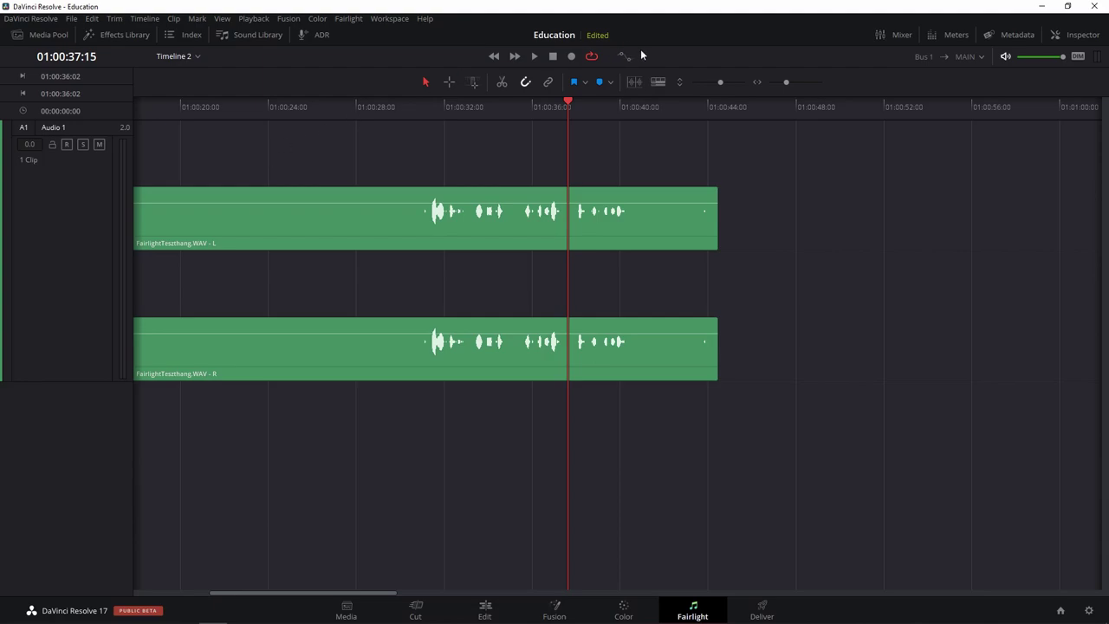
# Open the mixer, then play the dialogue clip from about 01:00:29 and stop.
pyautogui.click(901, 35)
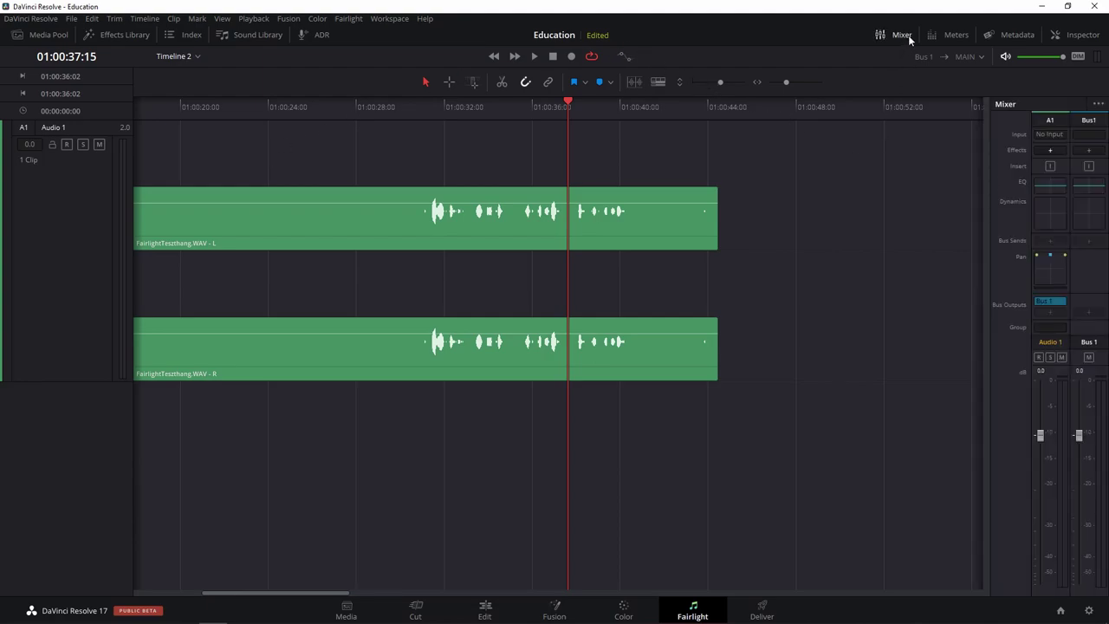
pyautogui.click(382, 111)
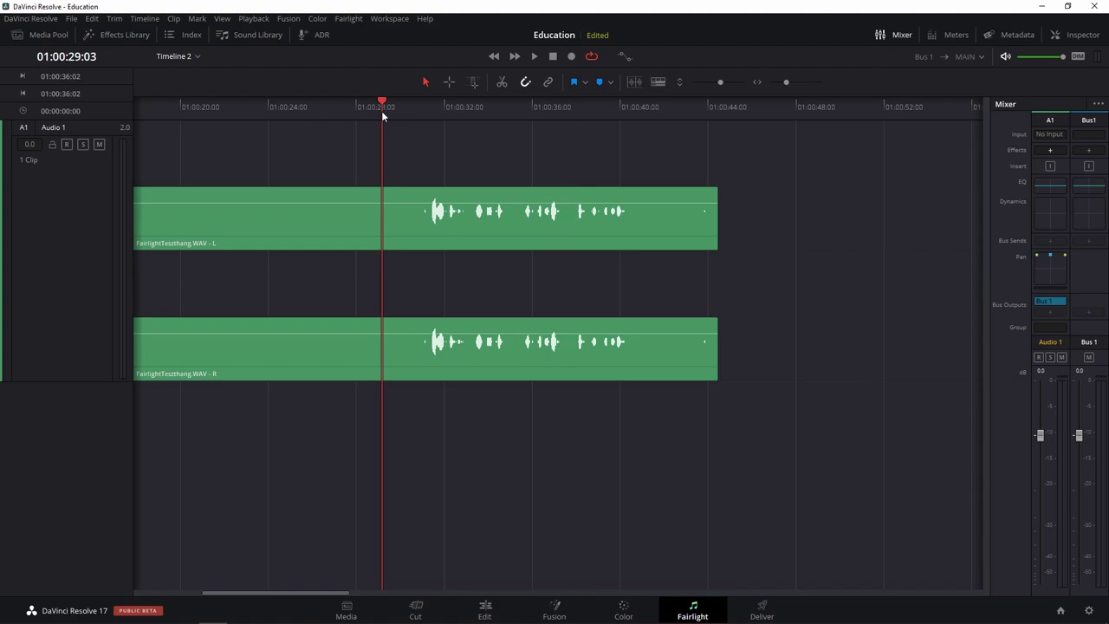
pyautogui.press('space')
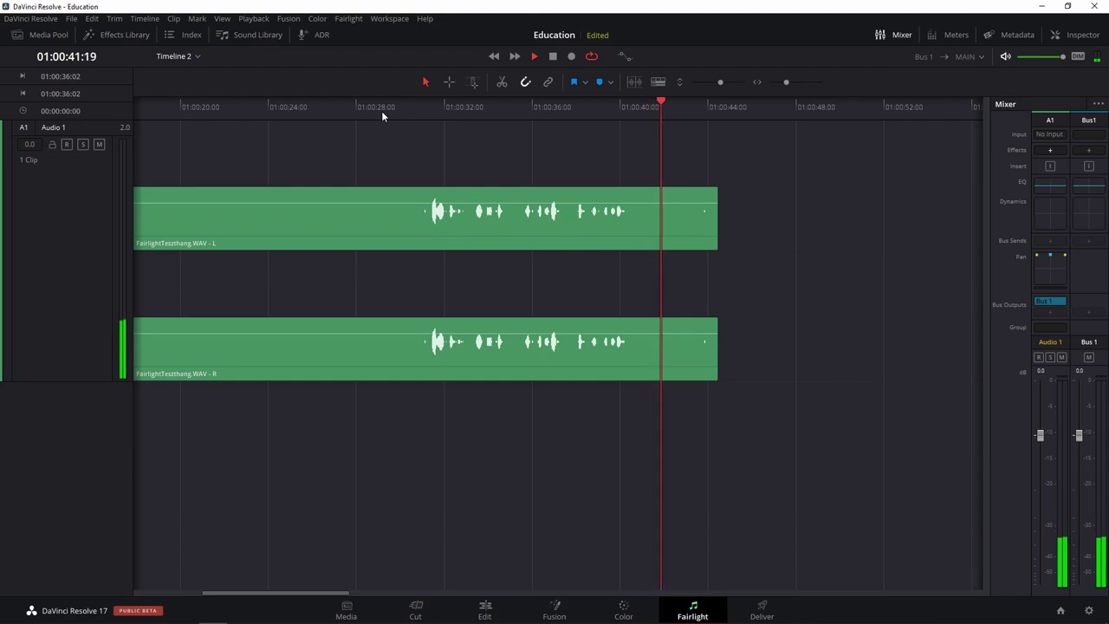
pyautogui.press('space')
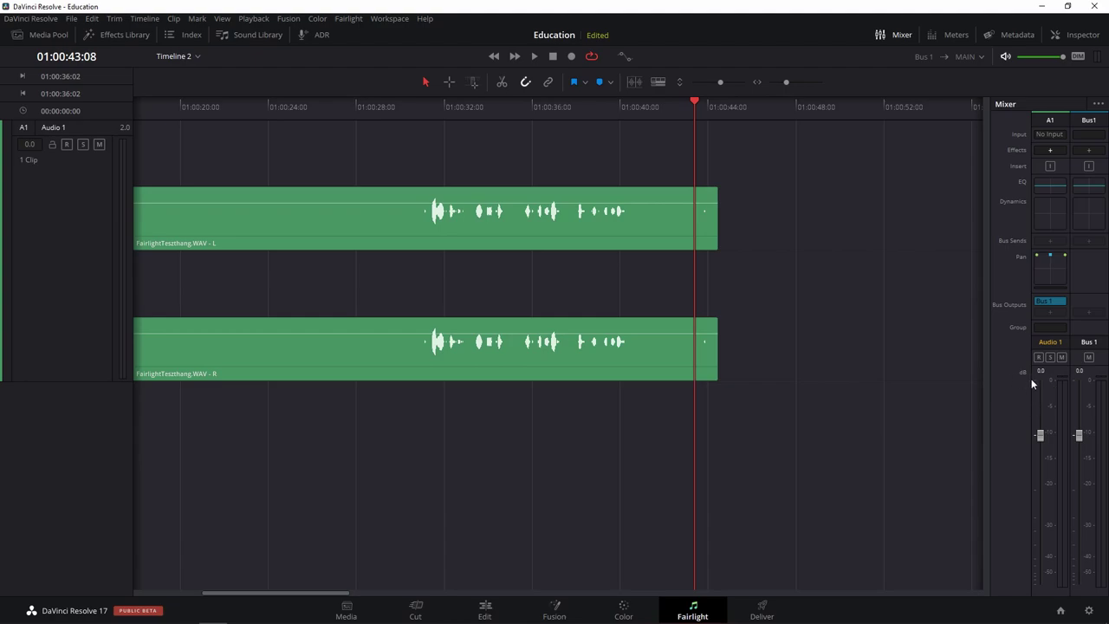
pyautogui.click(400, 112)
pyautogui.press('space')
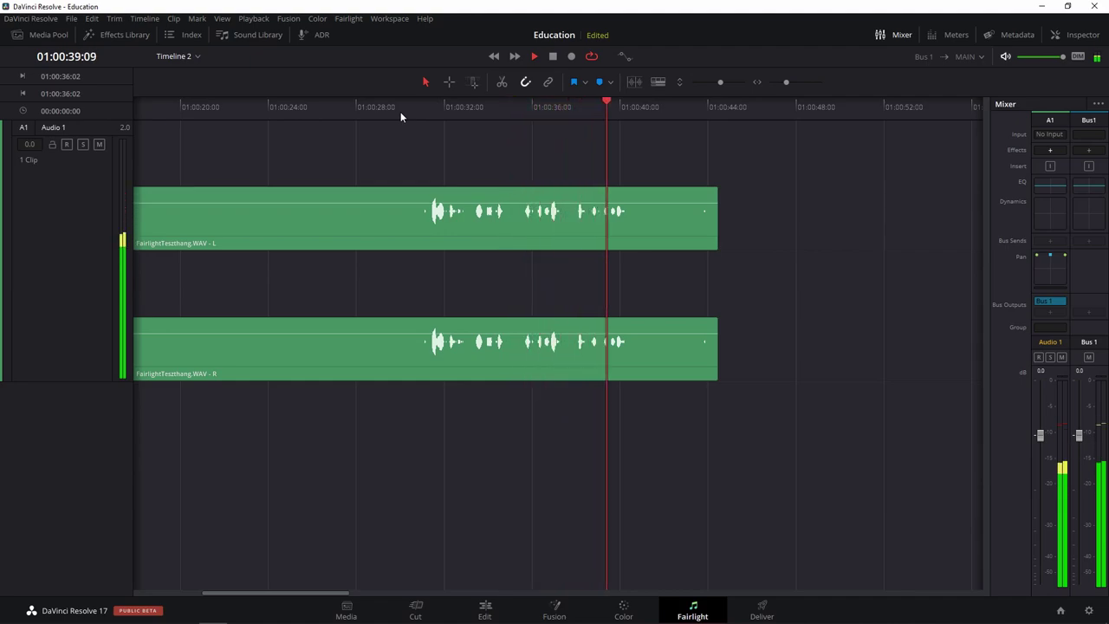
pyautogui.press('space')
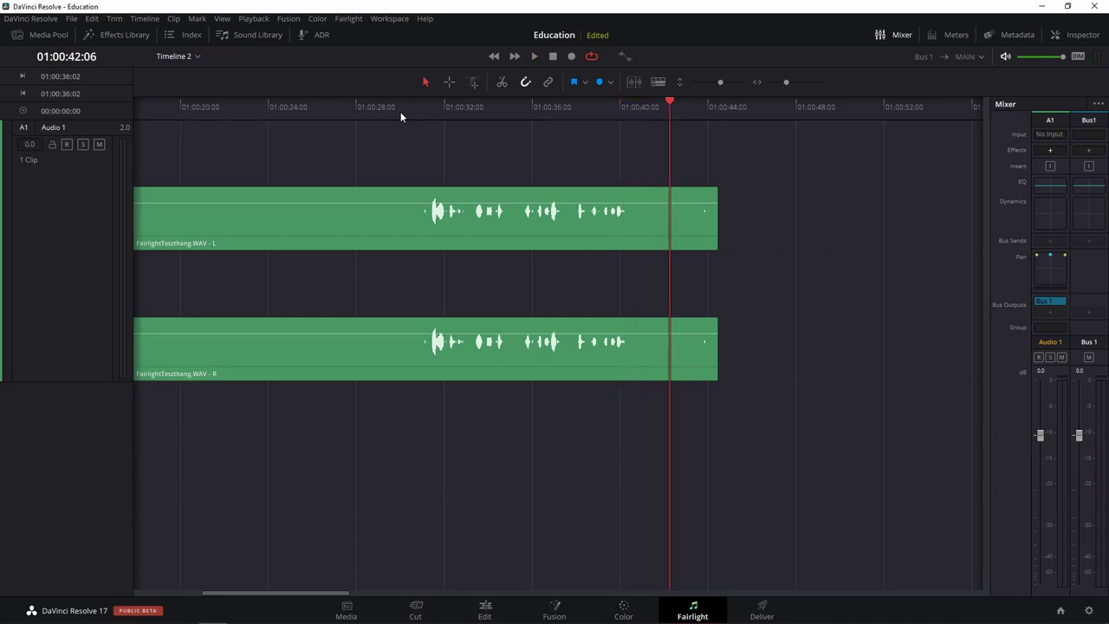
pyautogui.click(418, 113)
pyautogui.press('space')
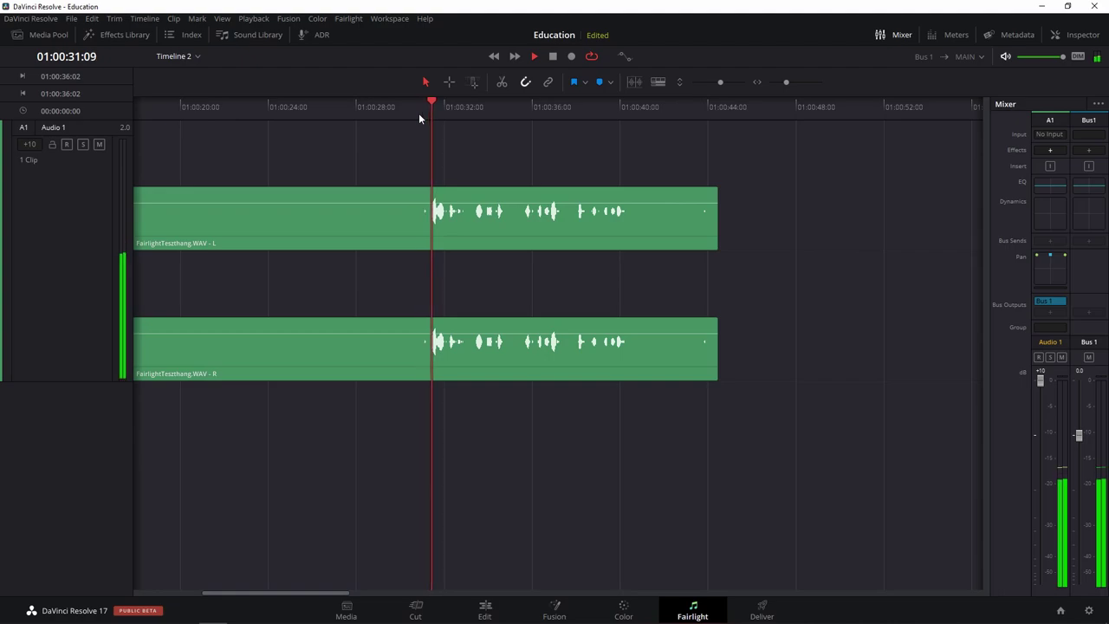
pyautogui.click(418, 113)
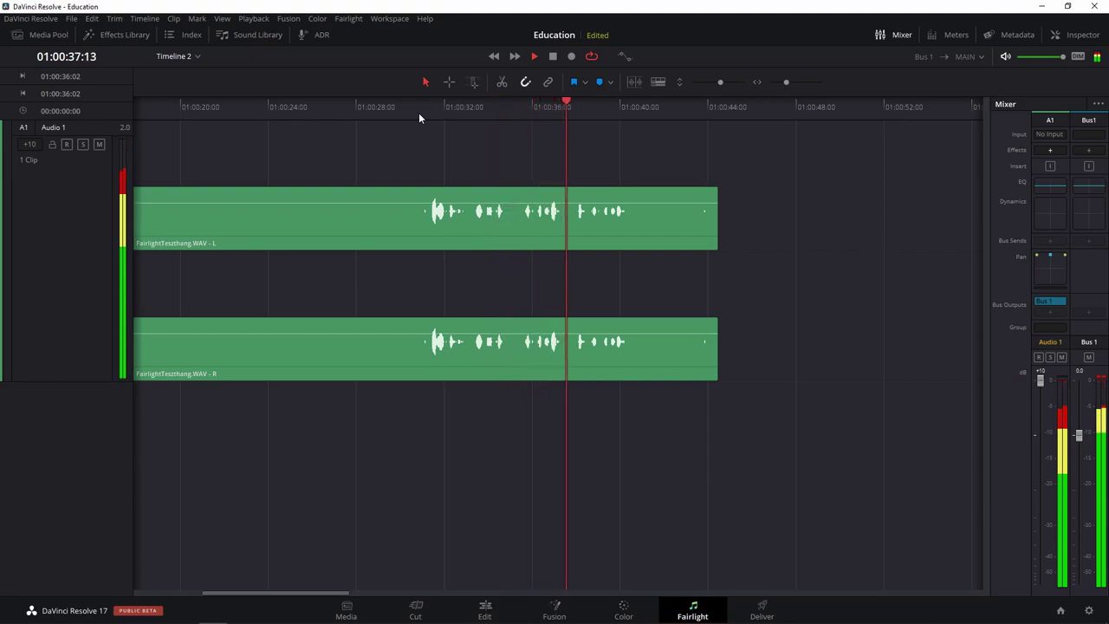
pyautogui.press('space')
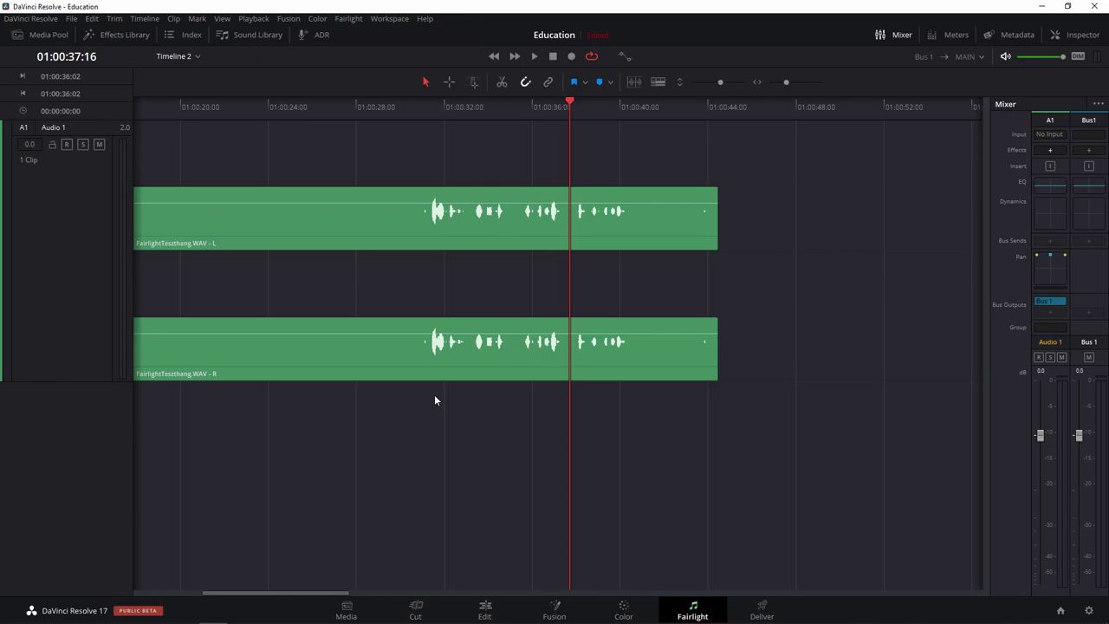
# Normalize Audio Levels on the dialogue clip to a -9.0 dBFS Sample Peak Program target.
pyautogui.click(527, 228)
pyautogui.rightClick(529, 231)
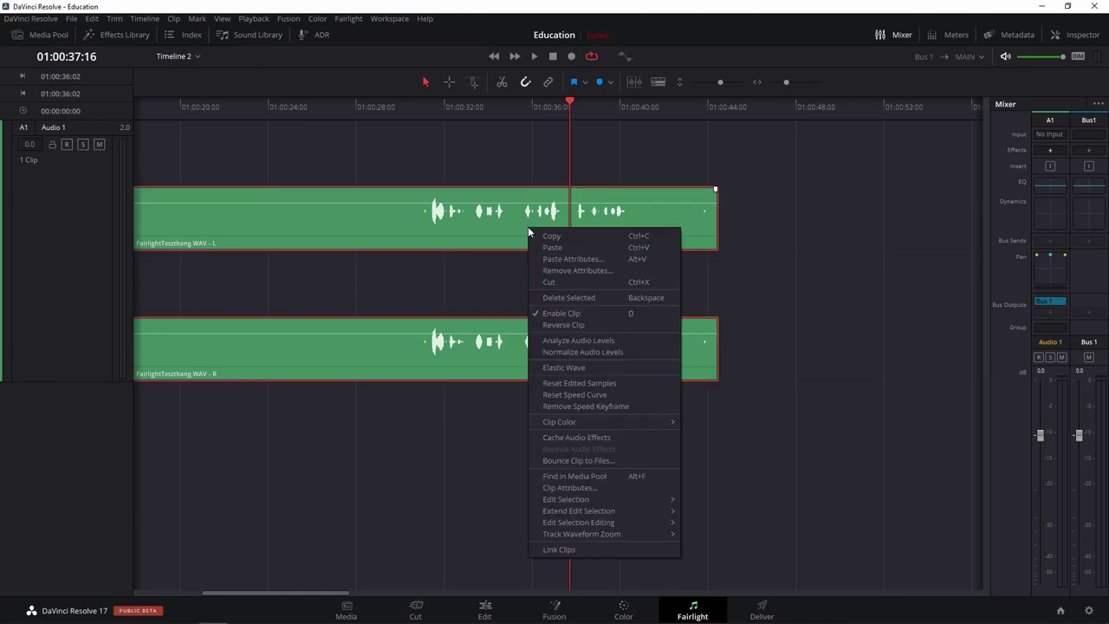
pyautogui.click(598, 352)
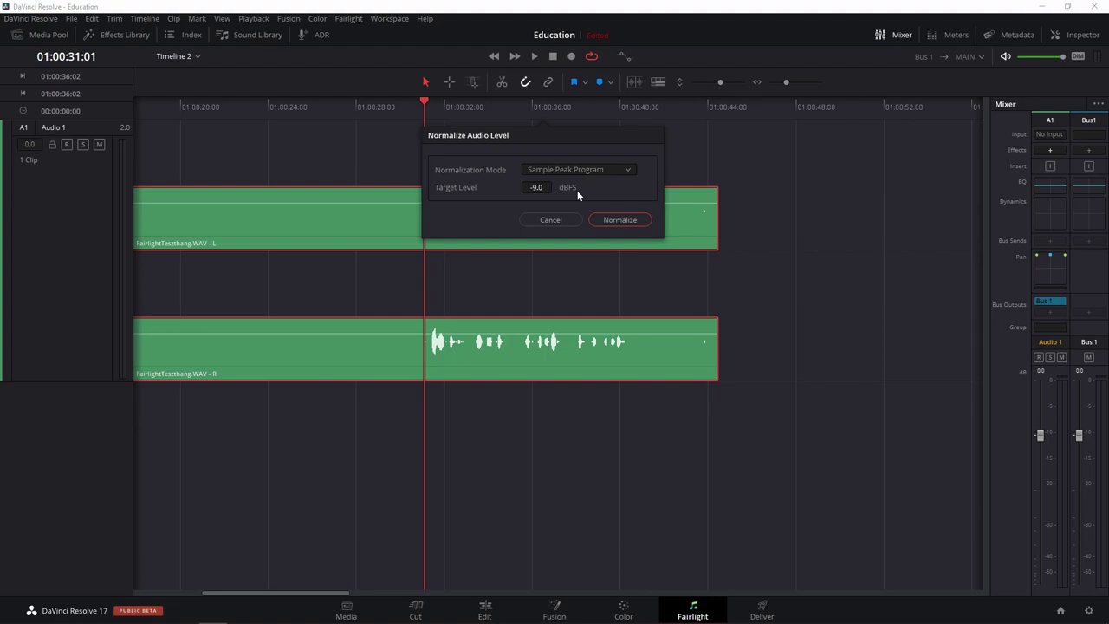
pyautogui.click(622, 220)
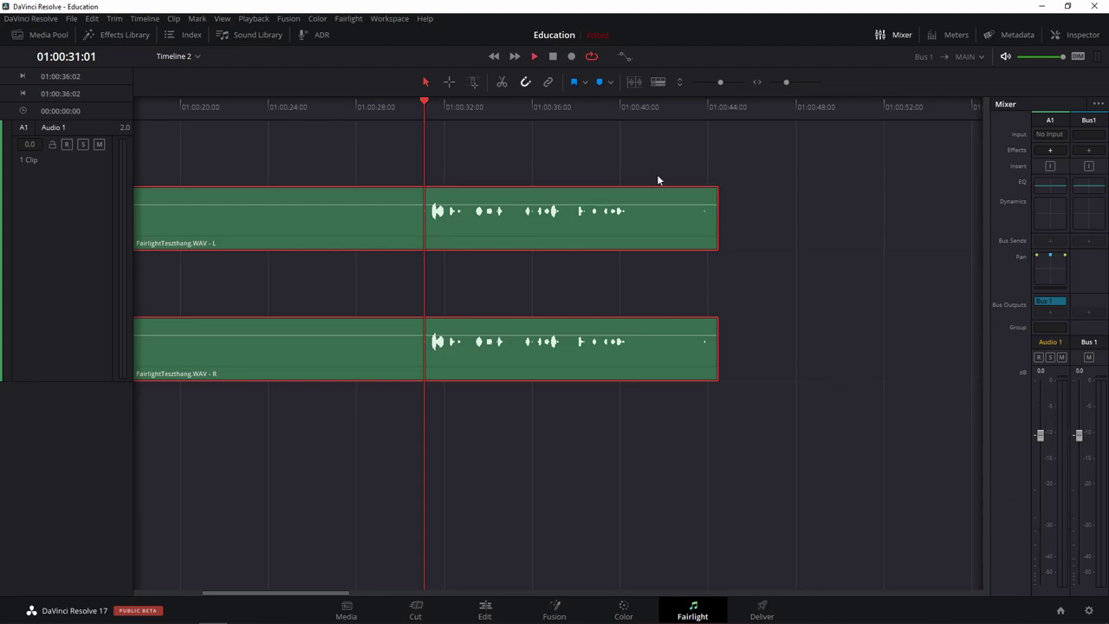
pyautogui.press('space')
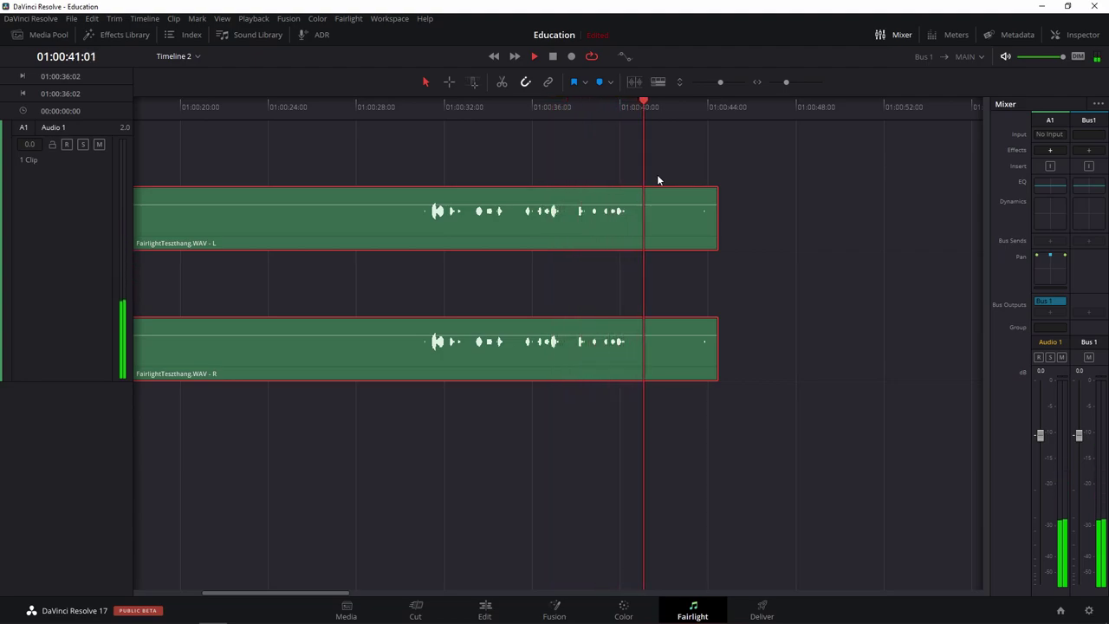
pyautogui.press('space')
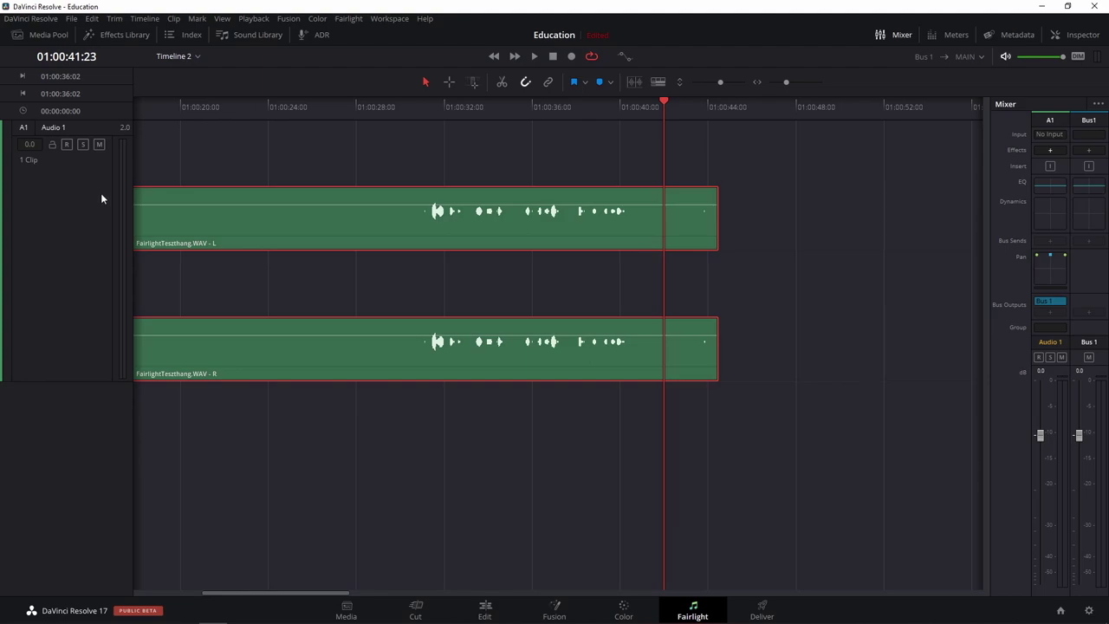
pyautogui.click(98, 145)
pyautogui.click(405, 105)
pyautogui.press('space')
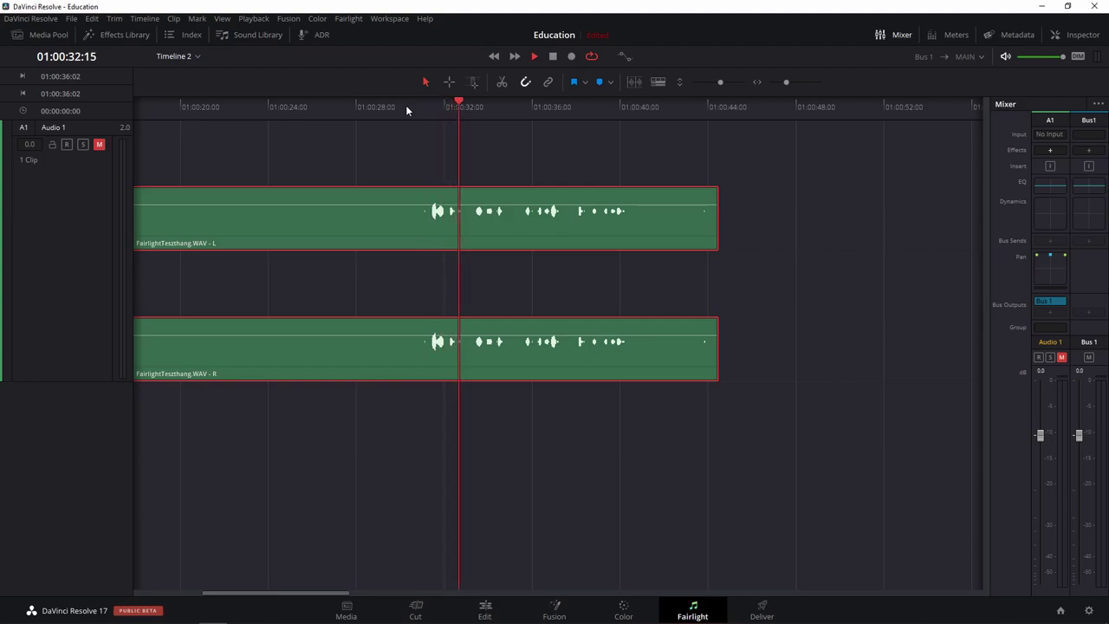
pyautogui.press('space')
pyautogui.click(98, 144)
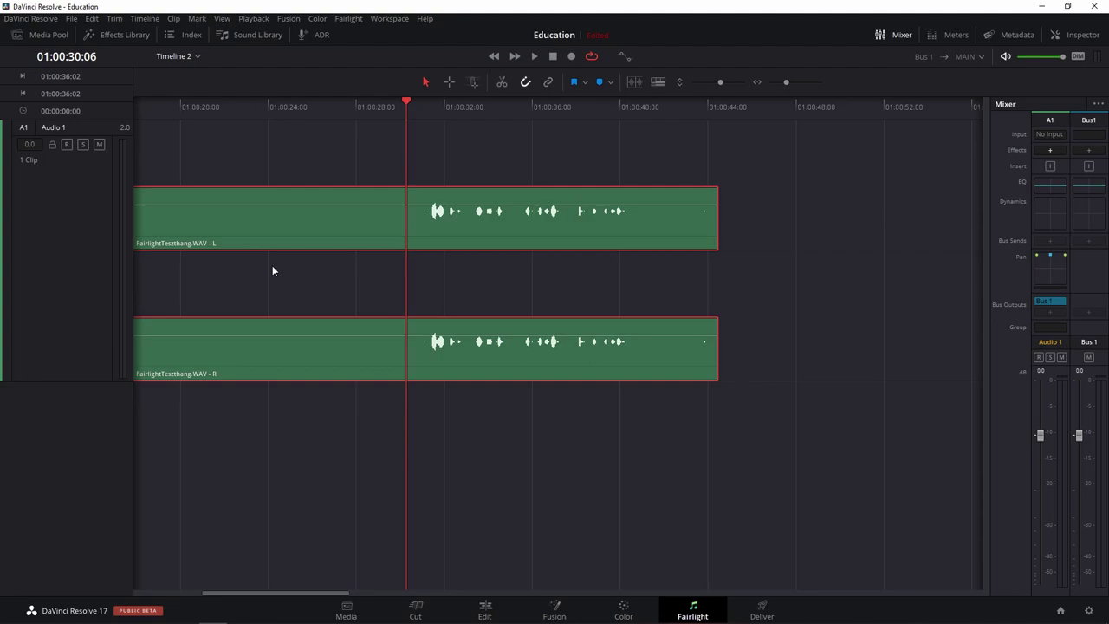
# Raise the dialogue clip's volume line by about 1.8 dB.
pyautogui.moveTo(265, 242)
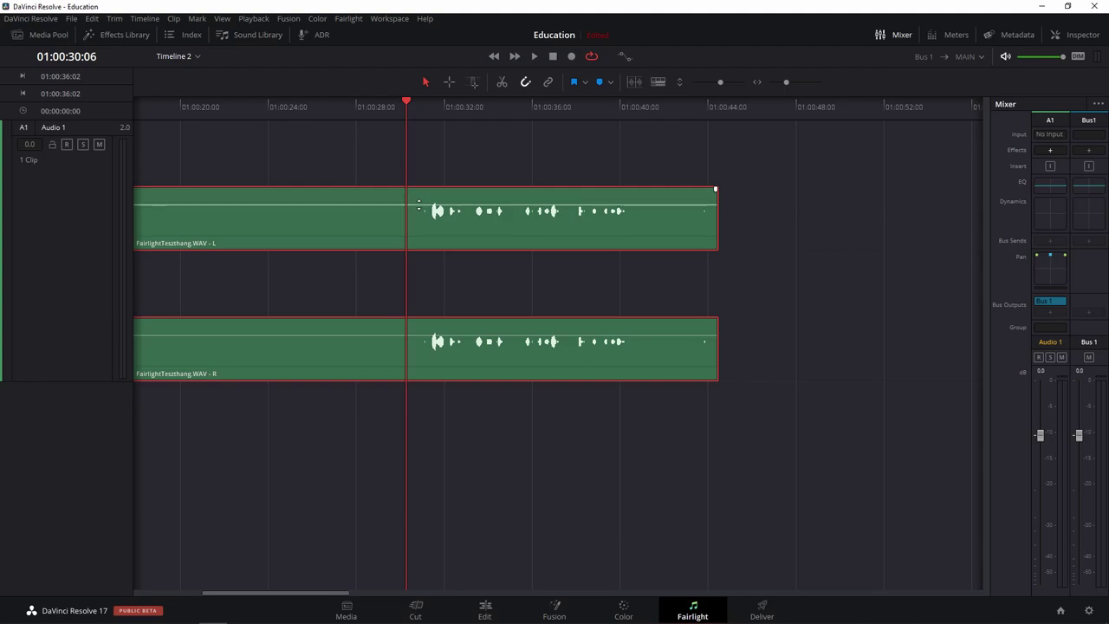
pyautogui.moveTo(418, 205); pyautogui.dragTo(419, 196)
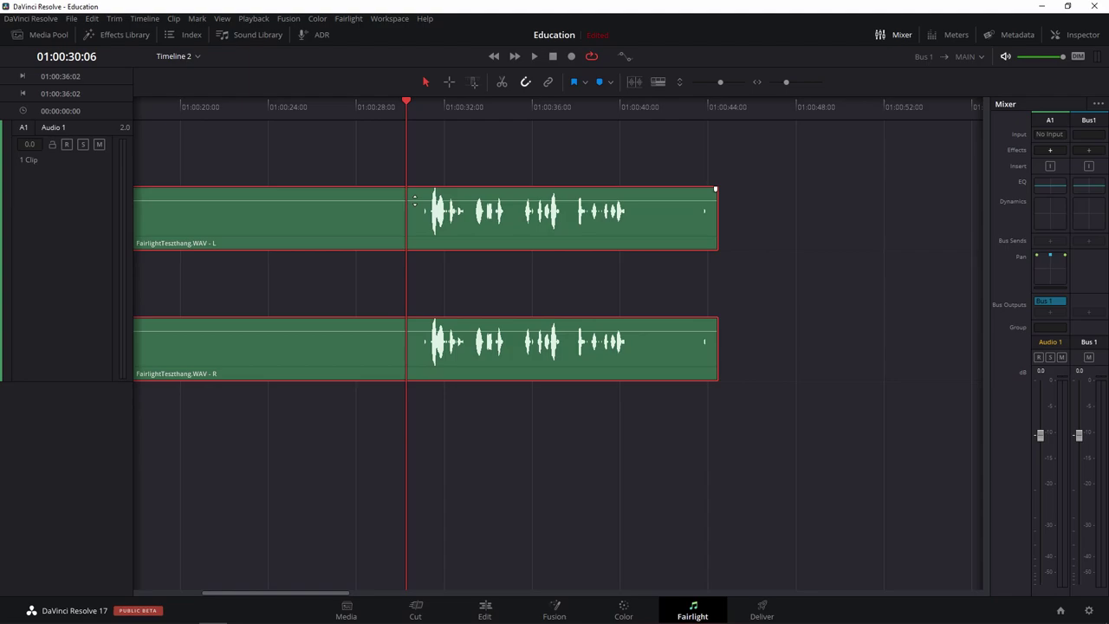
# Lower the clip volume line back to flat and deselect both channel clips.
pyautogui.moveTo(414, 200); pyautogui.dragTo(414, 204)
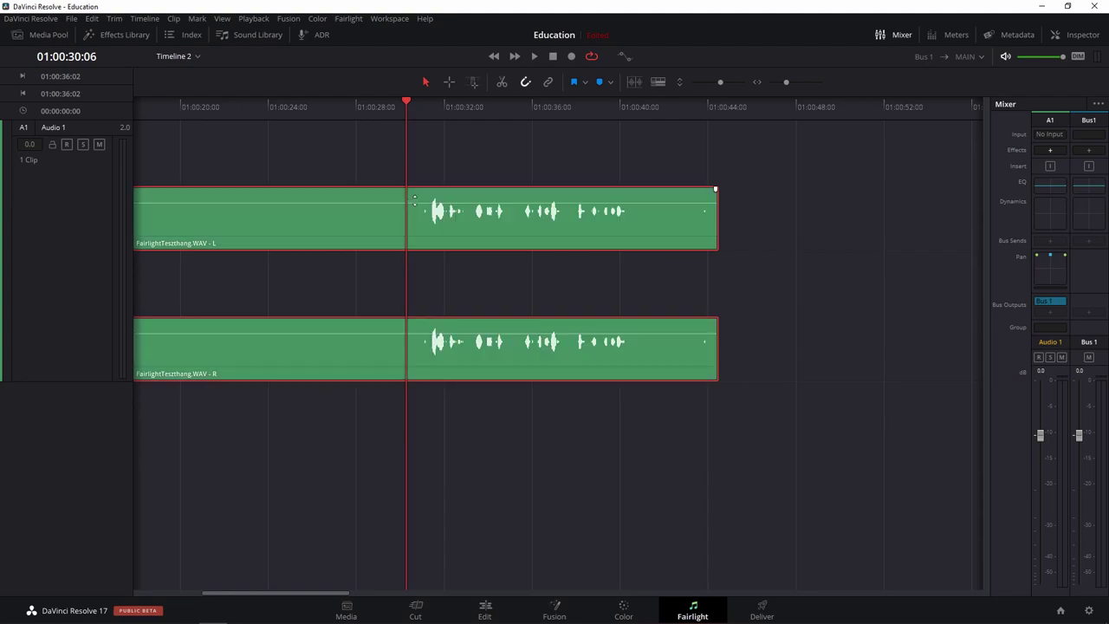
pyautogui.click(555, 134)
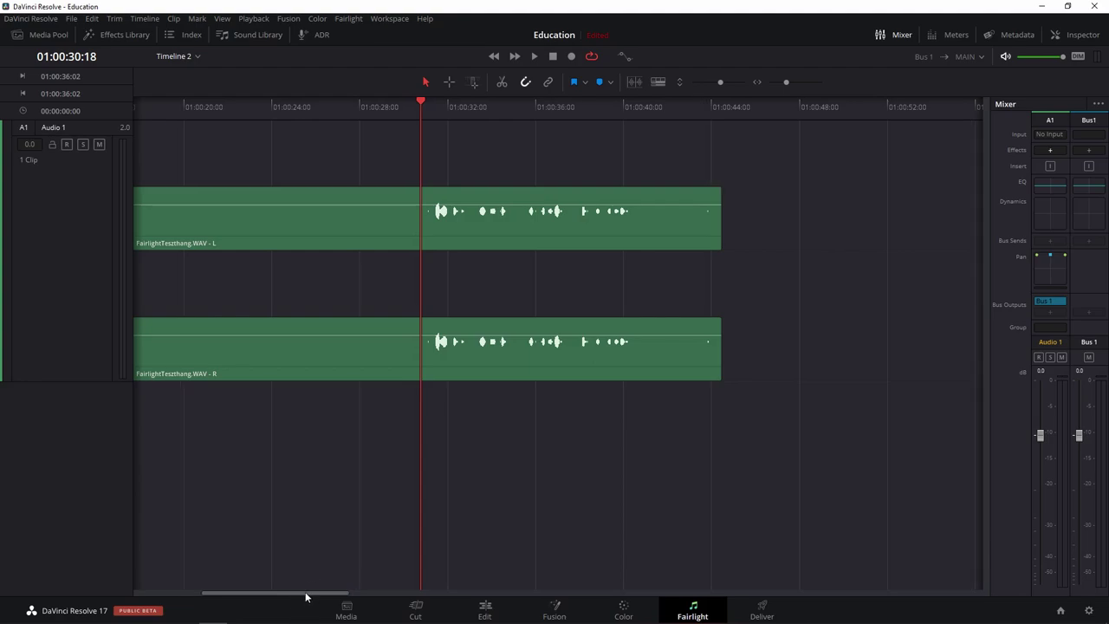
pyautogui.moveTo(306, 596); pyautogui.dragTo(288, 596)
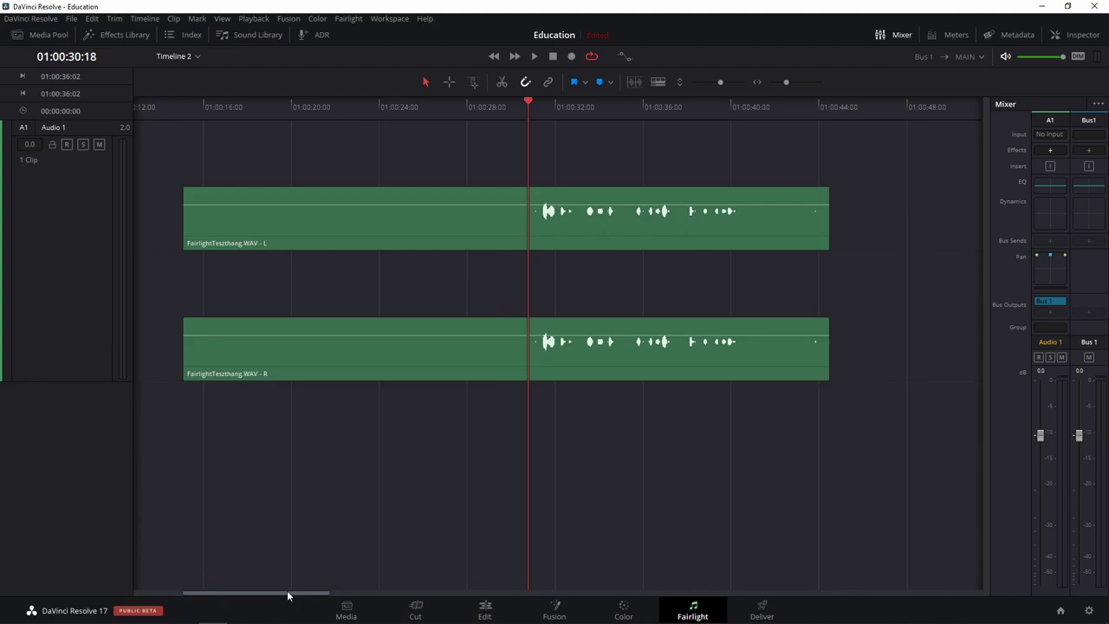
pyautogui.moveTo(184, 188)
pyautogui.moveTo(184, 189); pyautogui.dragTo(205, 188)
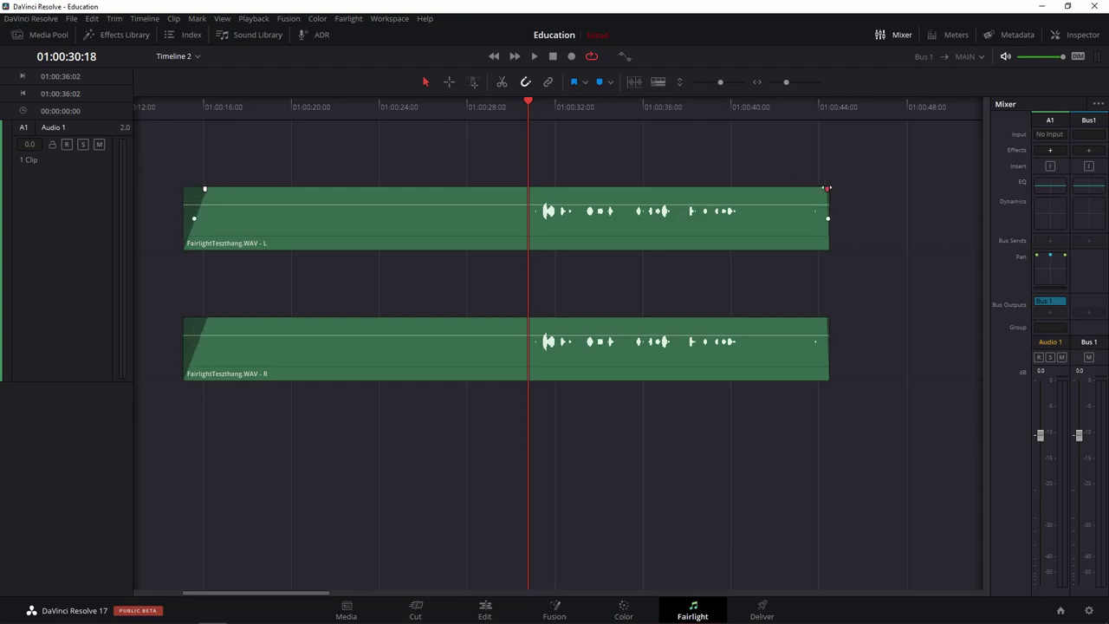
pyautogui.moveTo(825, 187); pyautogui.dragTo(777, 189)
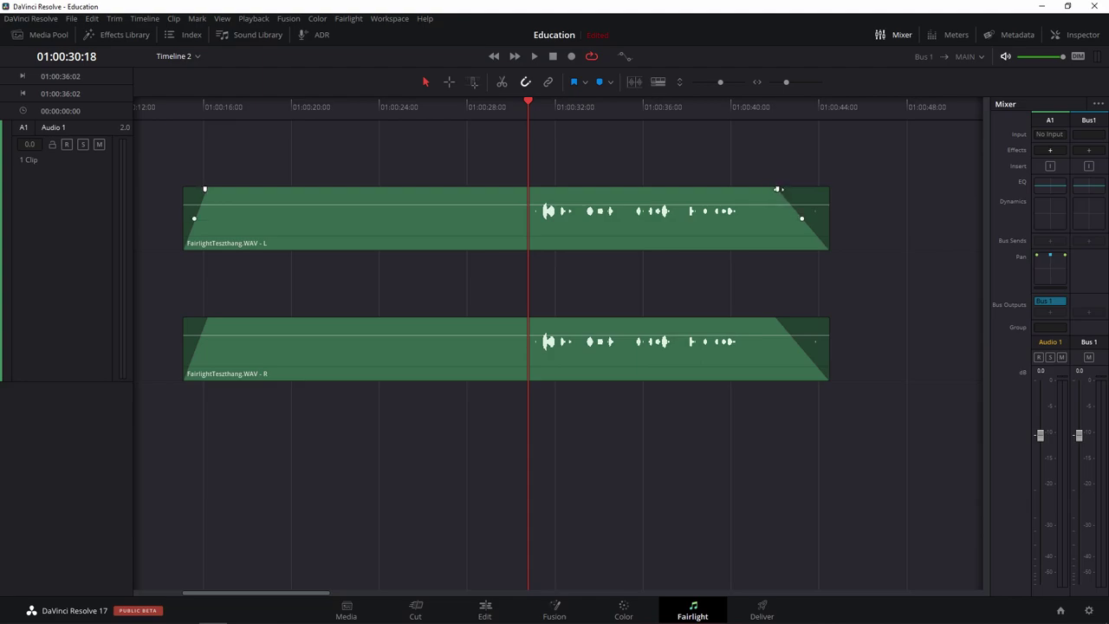
pyautogui.moveTo(810, 231)
pyautogui.moveTo(801, 218)
pyautogui.mouseDown()
pyautogui.moveTo(789, 221)
pyautogui.moveTo(809, 211)
pyautogui.mouseUp()
pyautogui.hotkey('ctrl', 'z')
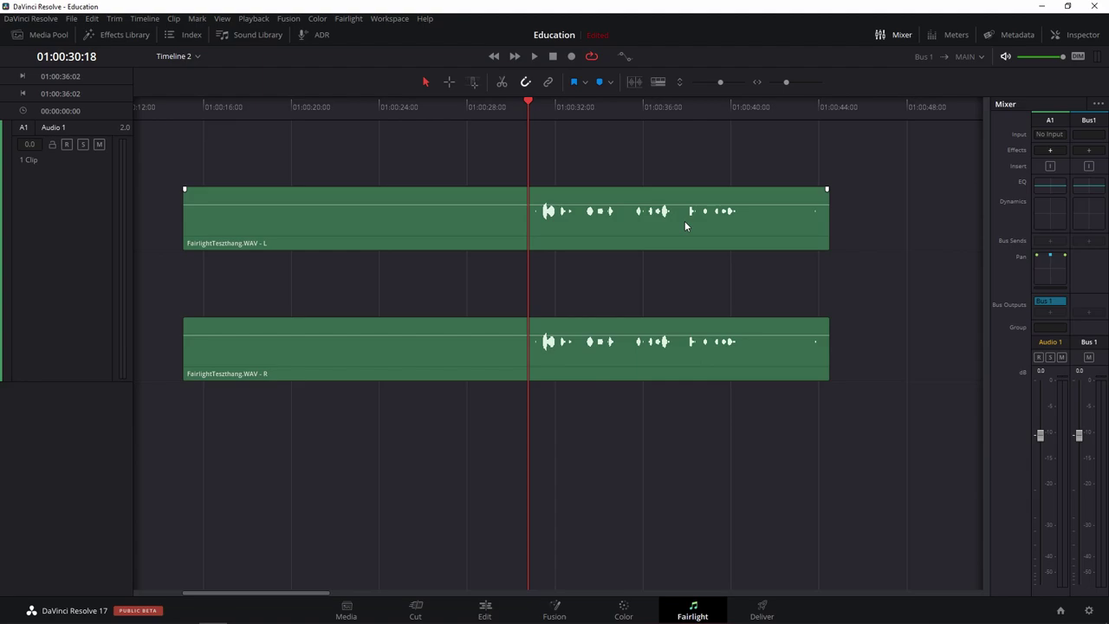
# Add a cyan marker at 01:00:30:18 and view it in the Index markers list.
pyautogui.click(598, 83)
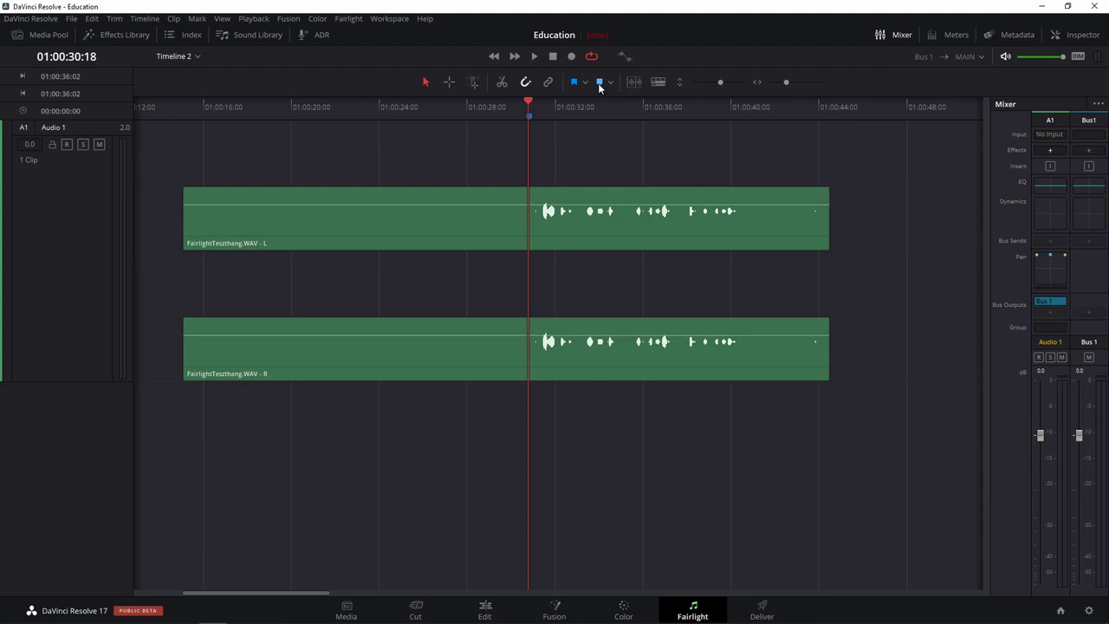
pyautogui.doubleClick(529, 116)
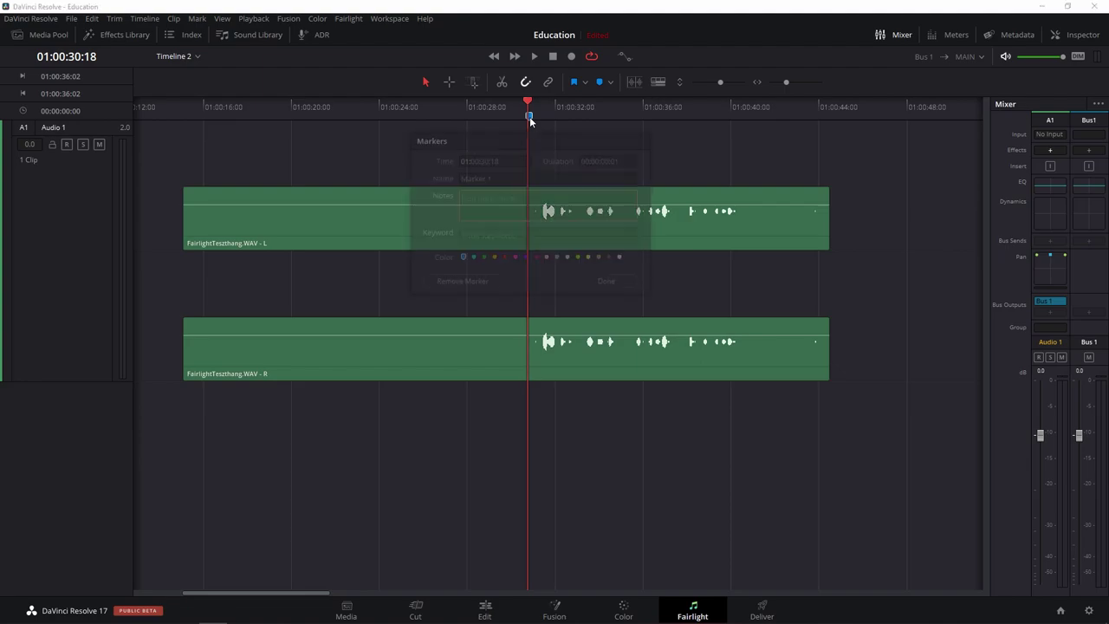
pyautogui.click(473, 256)
pyautogui.click(488, 180)
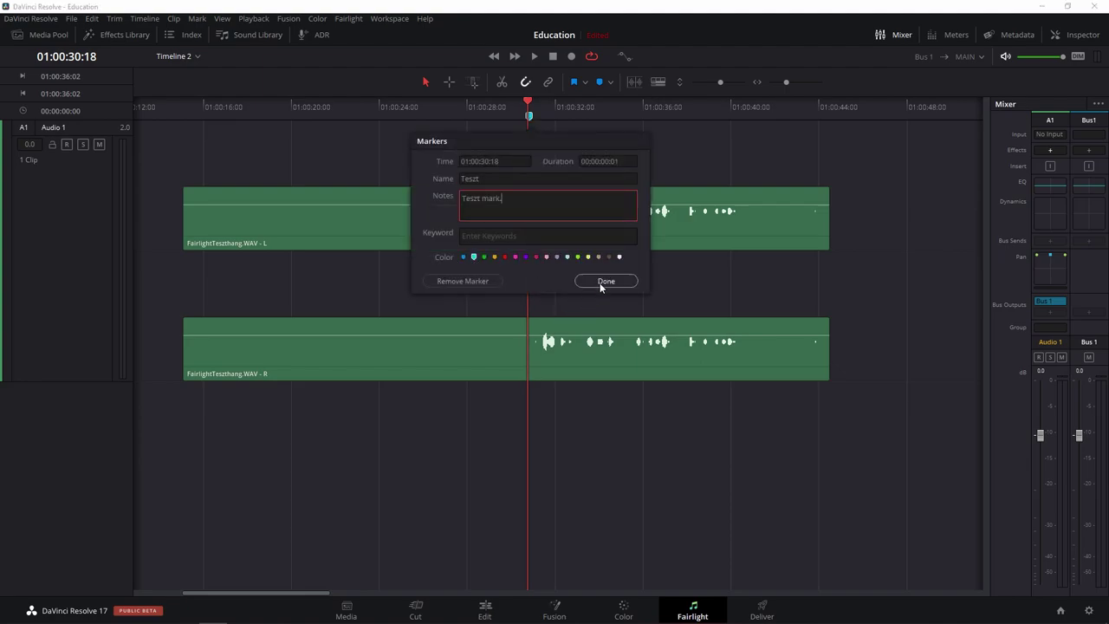
pyautogui.click(605, 282)
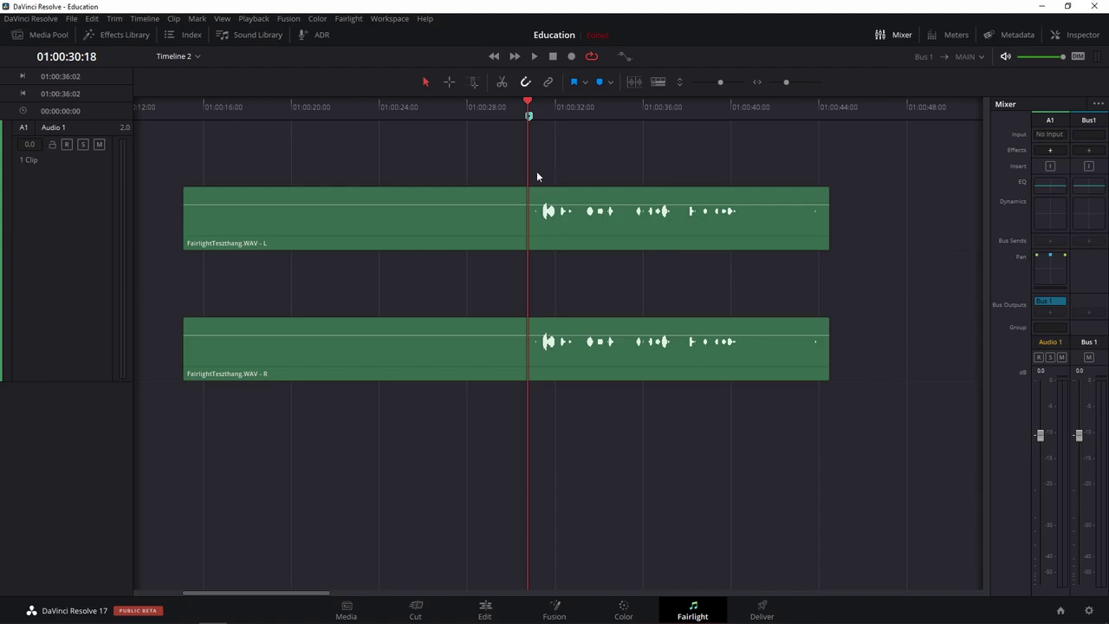
pyautogui.click(191, 35)
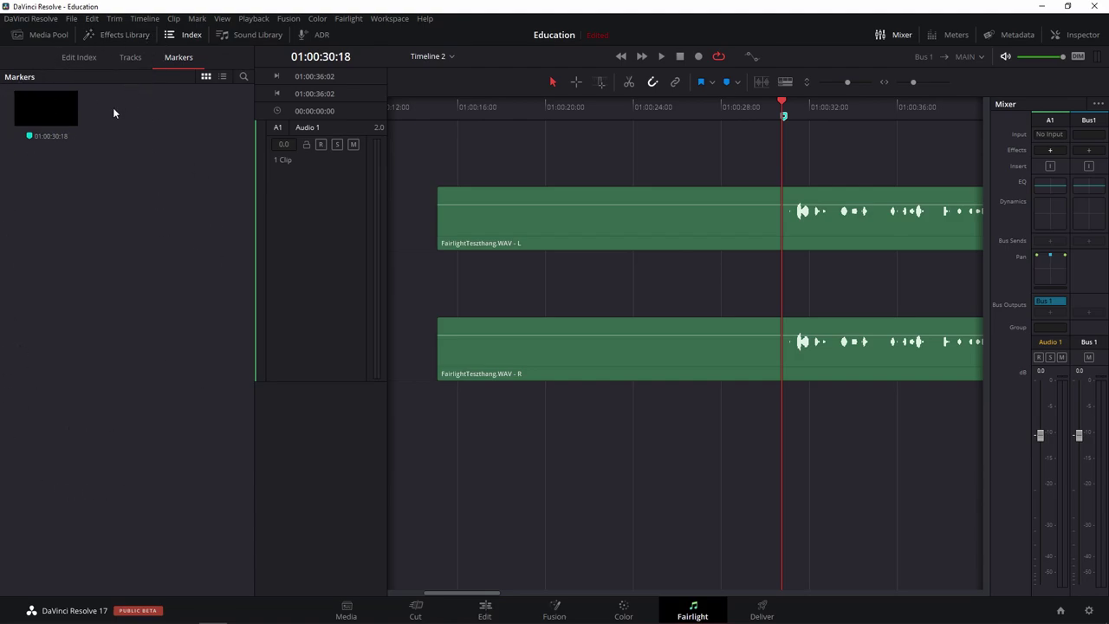
pyautogui.click(220, 79)
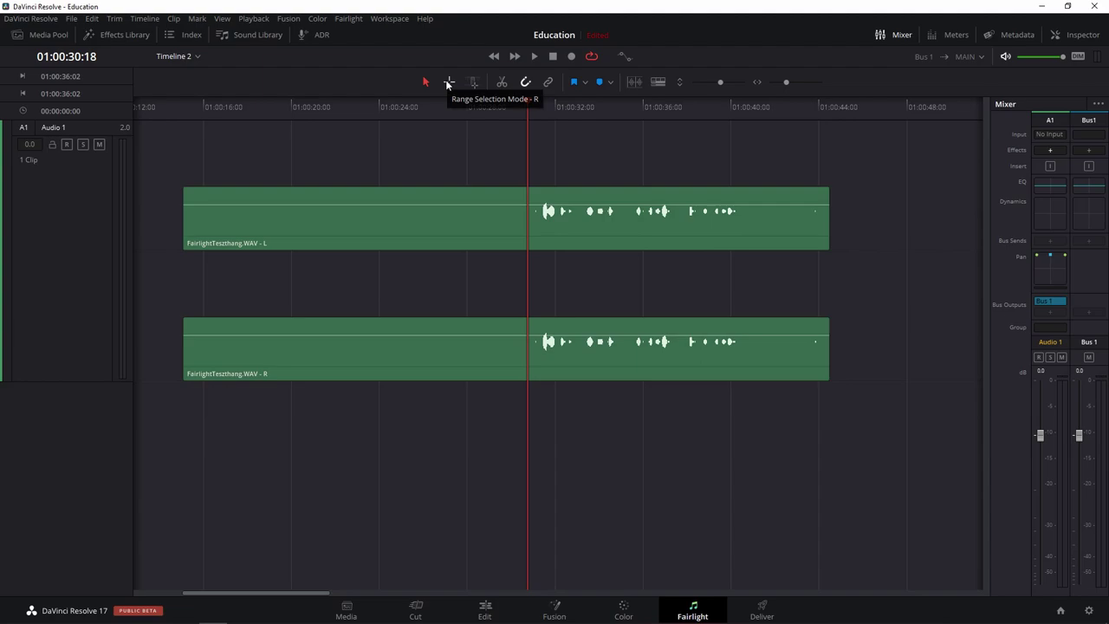
pyautogui.click(448, 84)
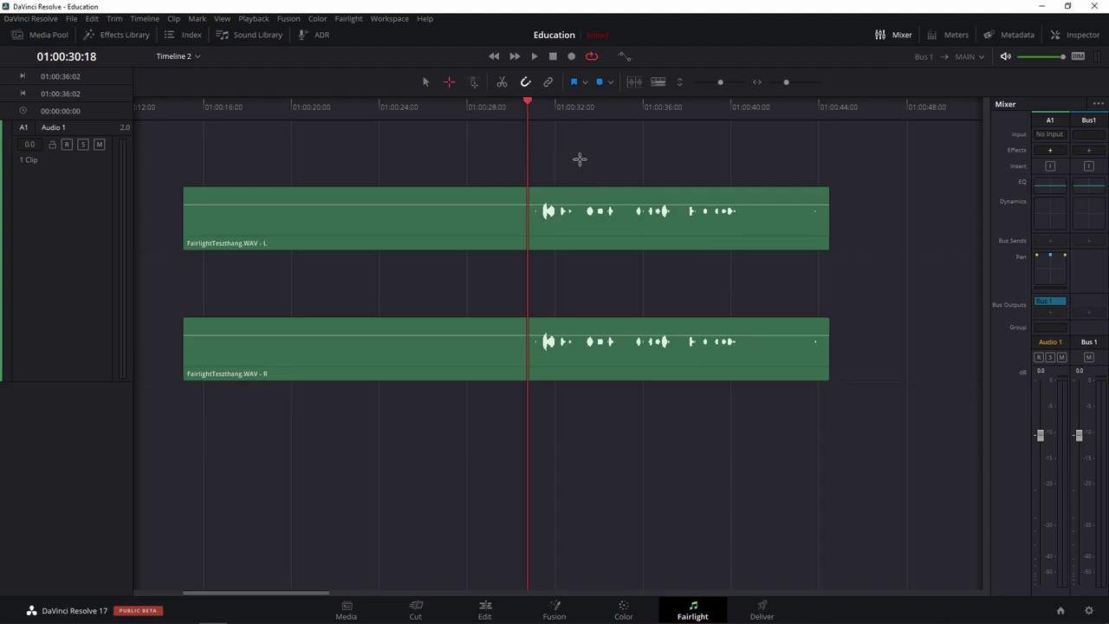
pyautogui.moveTo(559, 131); pyautogui.dragTo(628, 312)
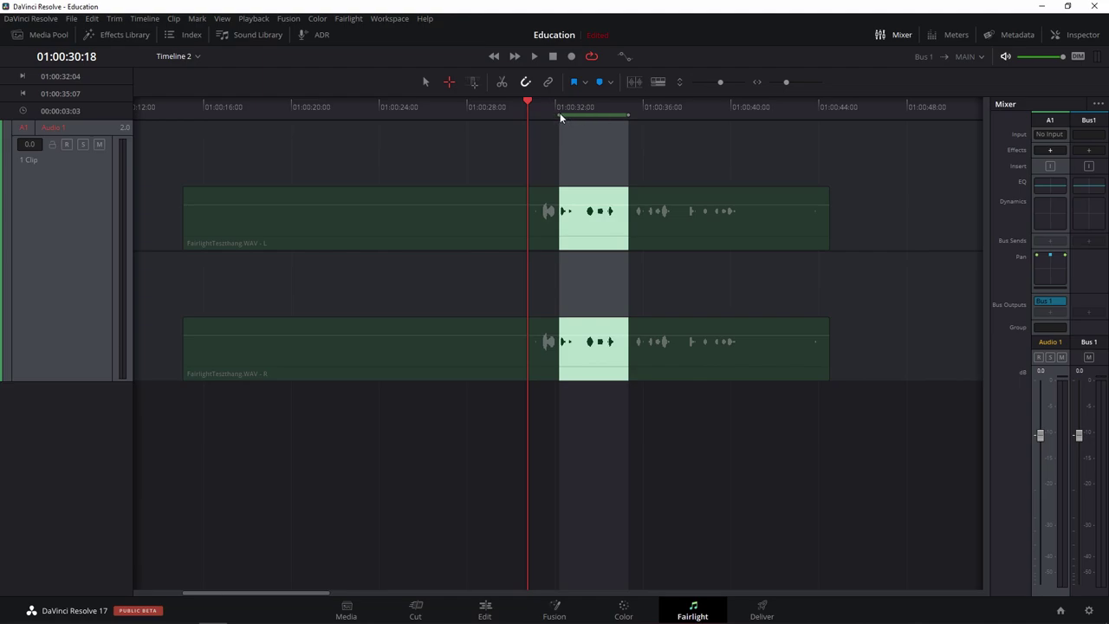
pyautogui.click(559, 112)
pyautogui.press('Delete')
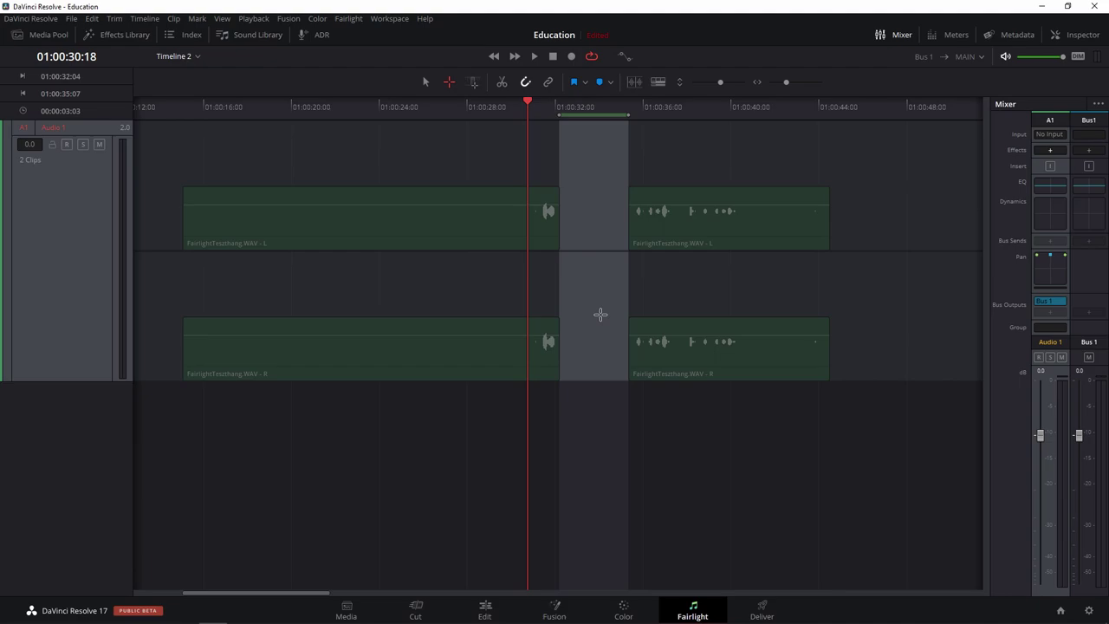
pyautogui.hotkey('ctrl', 'z')
pyautogui.click(596, 320)
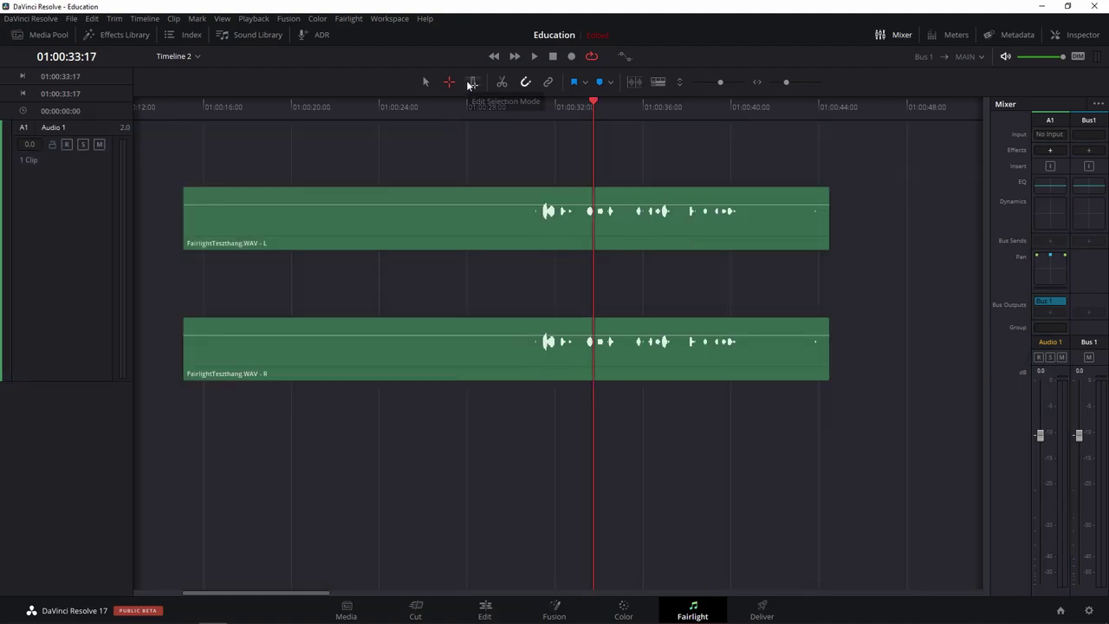
pyautogui.click(473, 82)
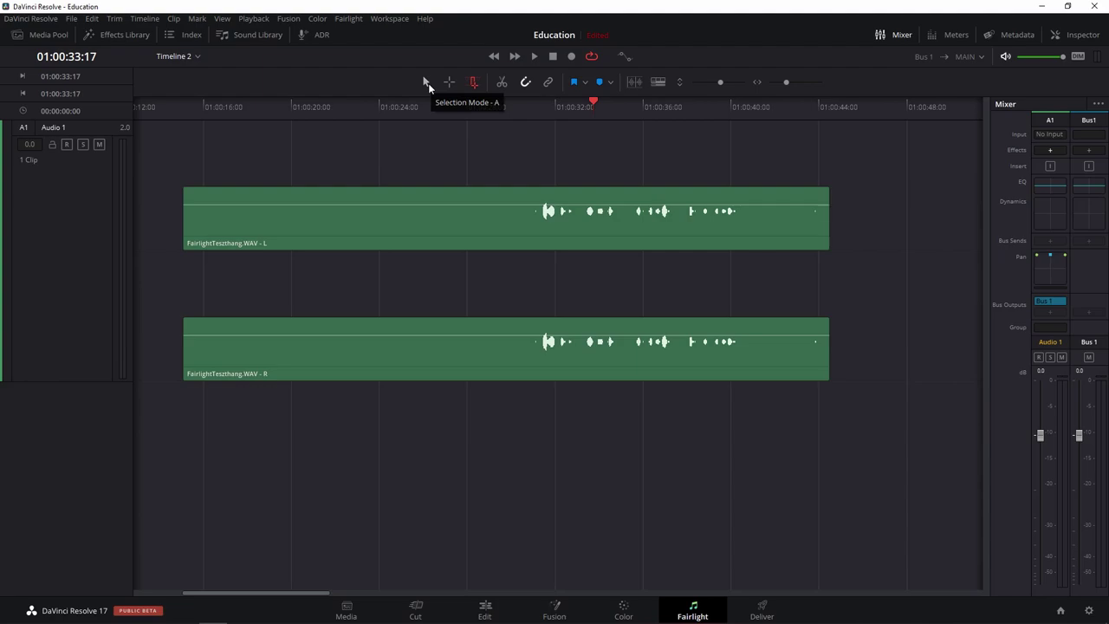
pyautogui.click(428, 84)
pyautogui.click(423, 224)
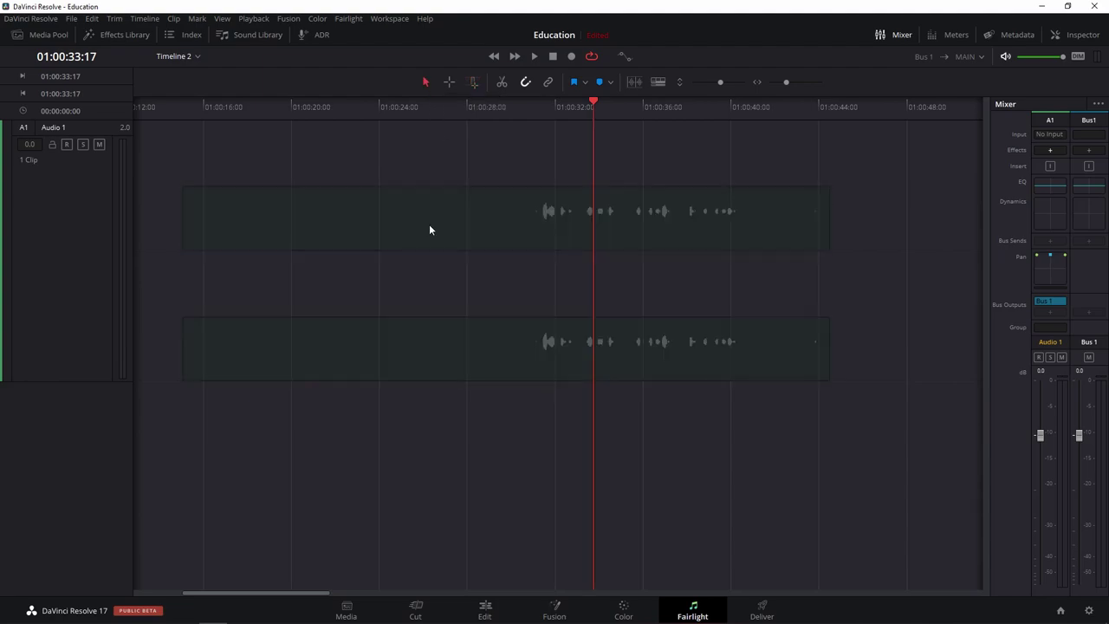
pyautogui.moveTo(429, 230); pyautogui.dragTo(420, 236)
pyautogui.moveTo(828, 212)
pyautogui.mouseDown()
pyautogui.moveTo(806, 212)
pyautogui.moveTo(829, 213)
pyautogui.mouseUp()
pyautogui.click(385, 111)
pyautogui.click(565, 111)
pyautogui.click(469, 110)
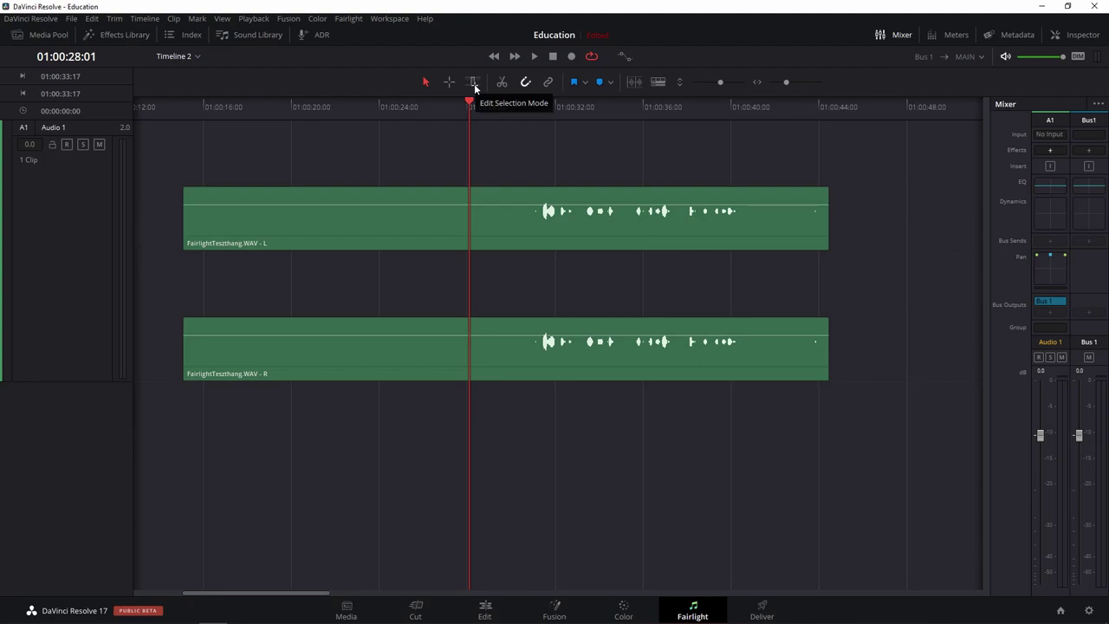
pyautogui.click(475, 87)
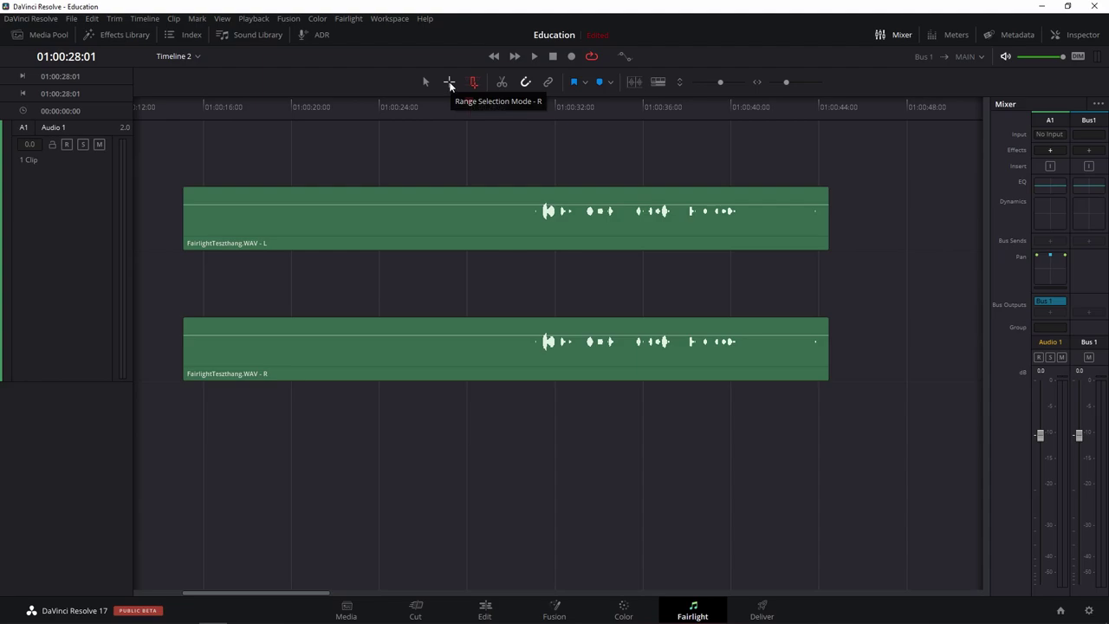
pyautogui.doubleClick(522, 225)
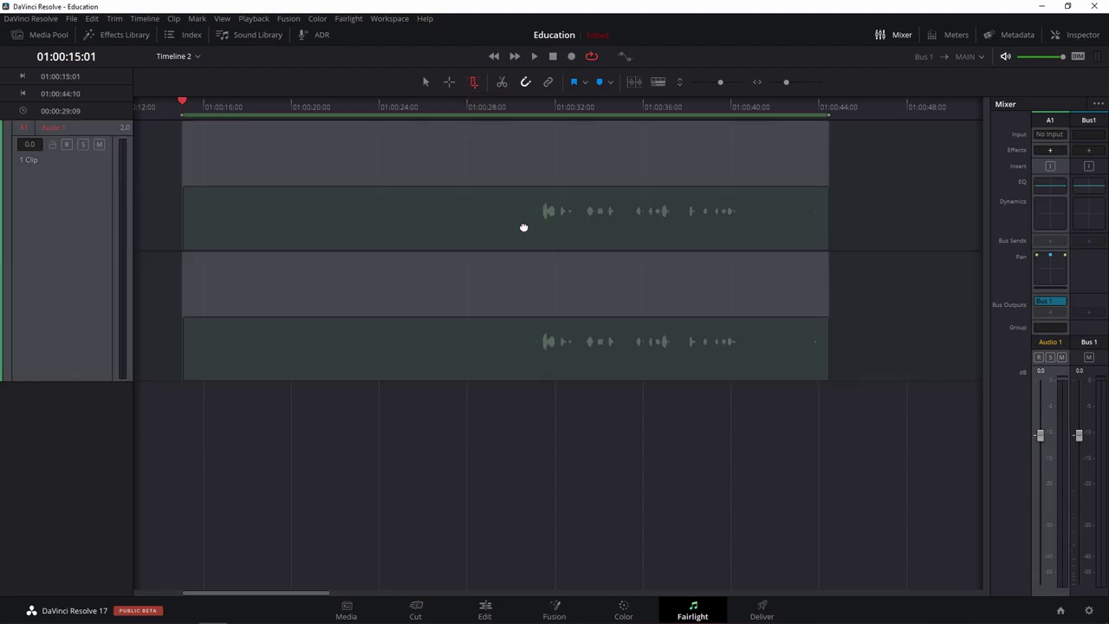
pyautogui.moveTo(519, 226); pyautogui.dragTo(528, 230)
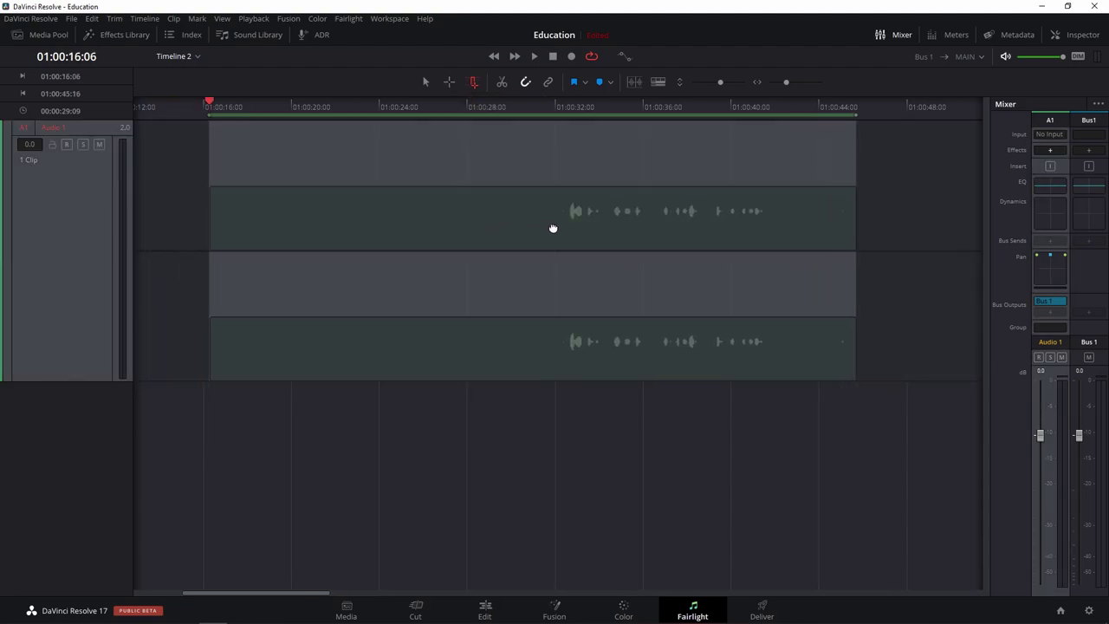
pyautogui.click(529, 229)
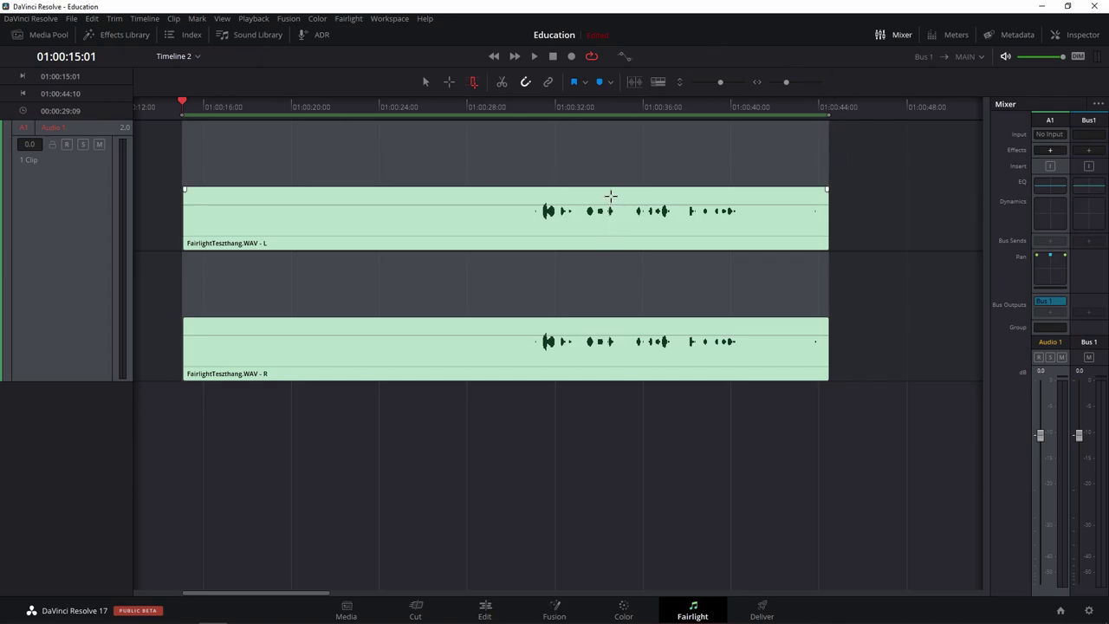
pyautogui.moveTo(611, 198)
pyautogui.mouseDown()
pyautogui.moveTo(661, 258)
pyautogui.moveTo(705, 349)
pyautogui.mouseUp()
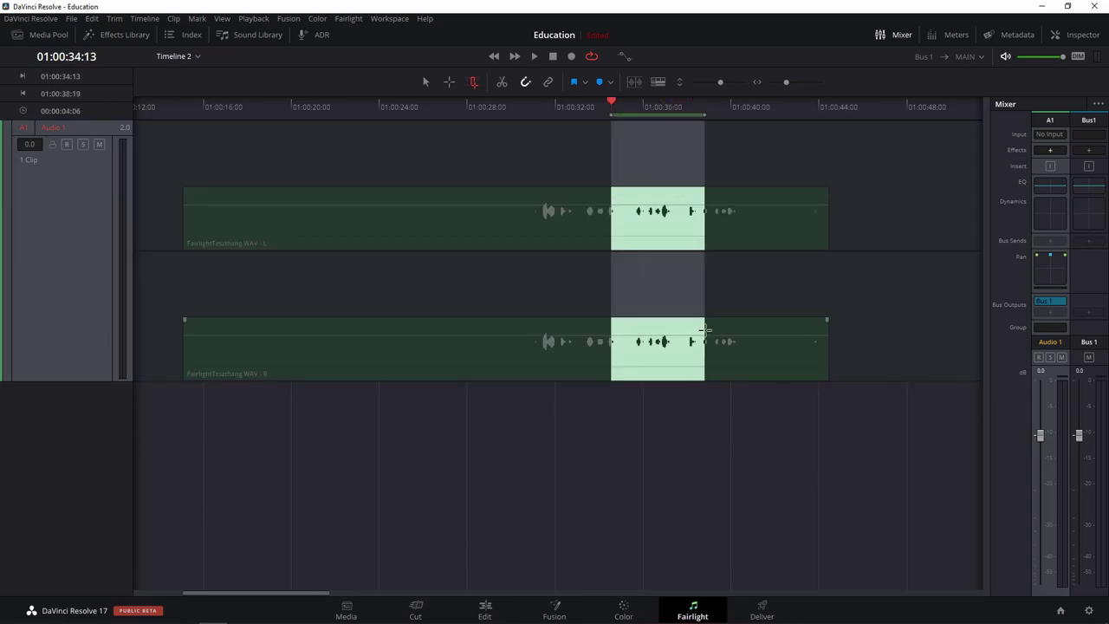
pyautogui.click(662, 106)
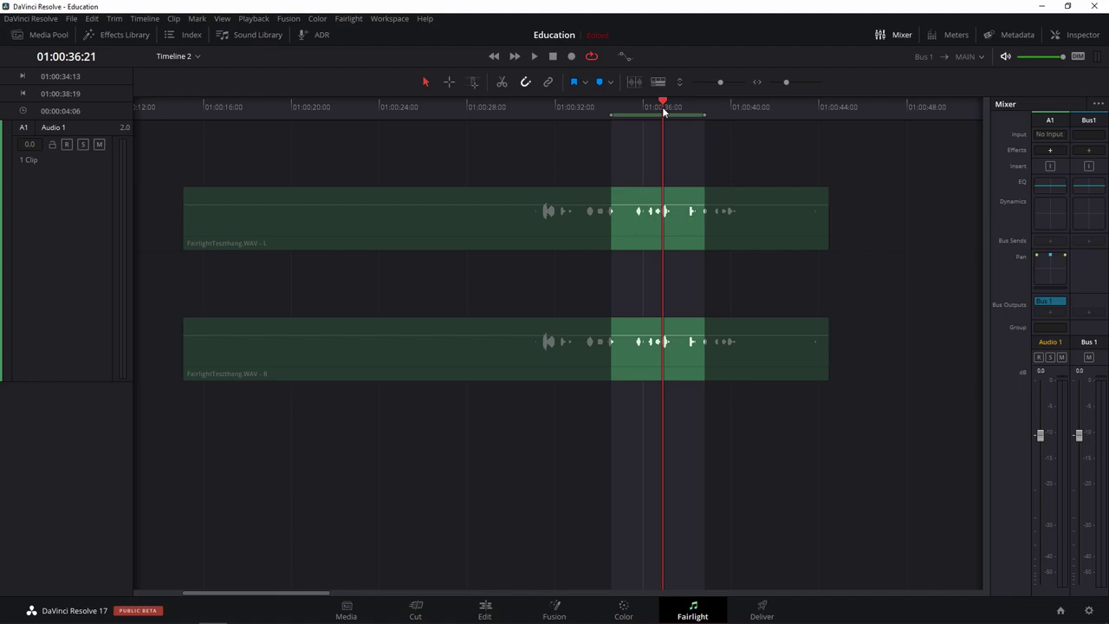
pyautogui.hotkey('alt', 'x')
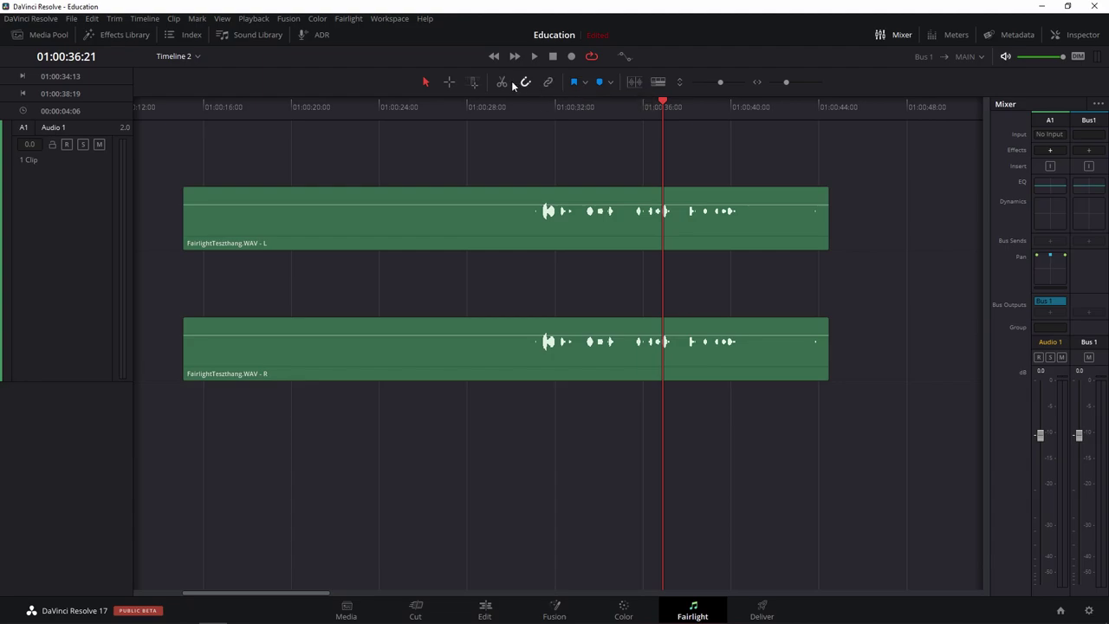
pyautogui.hotkey('ctrl', '=')
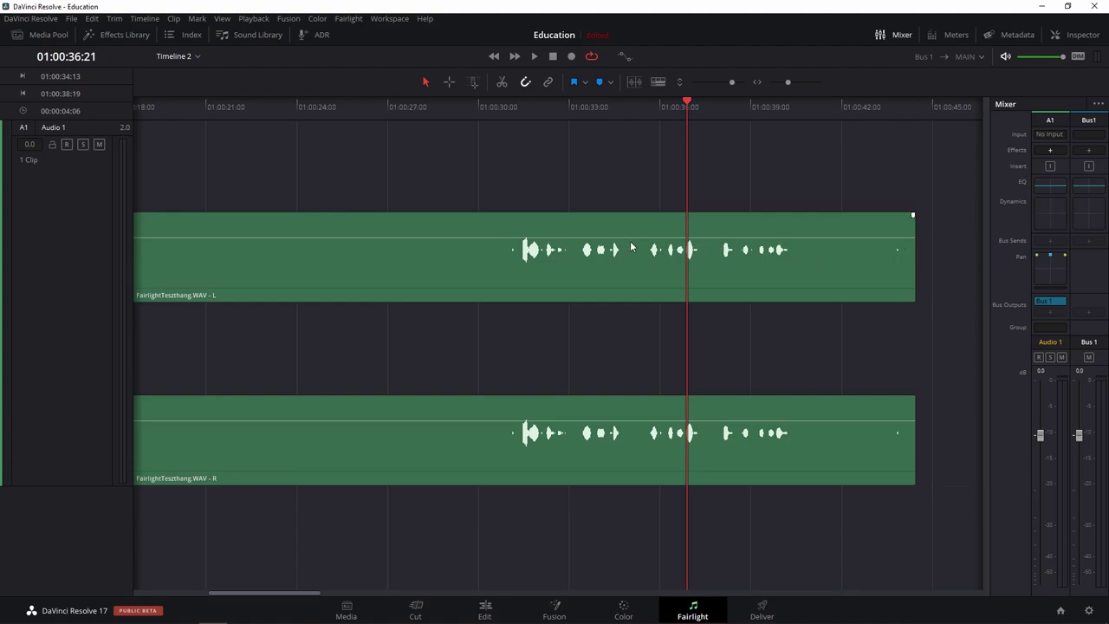
pyautogui.scroll(-3, 630, 241)
pyautogui.moveTo(303, 597); pyautogui.dragTo(291, 597)
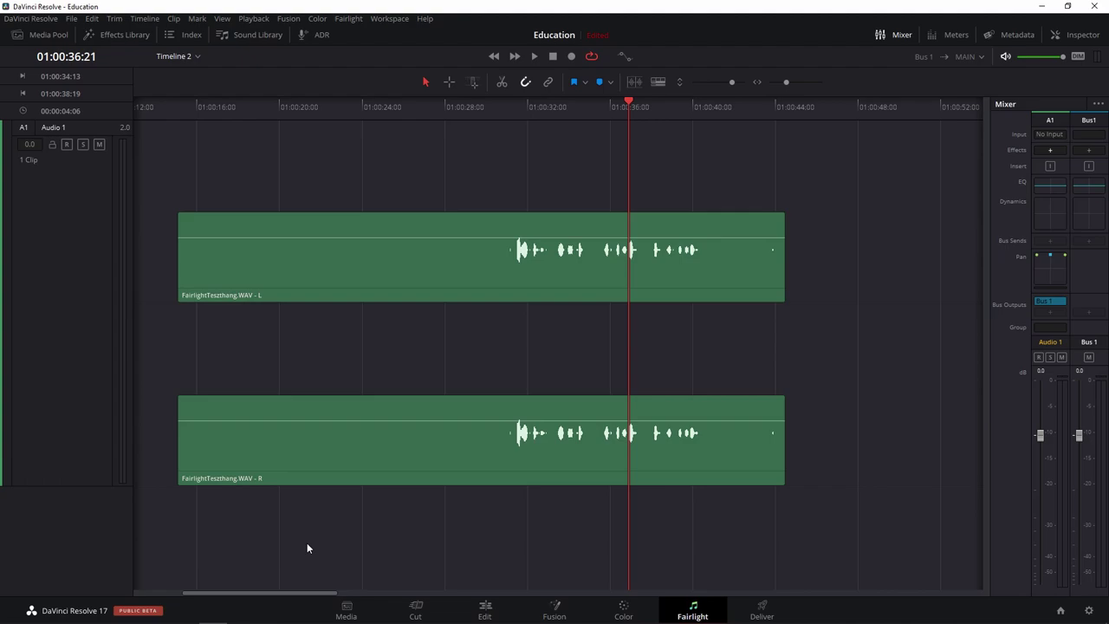
# Drag Fairlight FX Noise Reduction from the Effects Library onto the FairlightTeszthang.WAV clip.
pyautogui.click(126, 37)
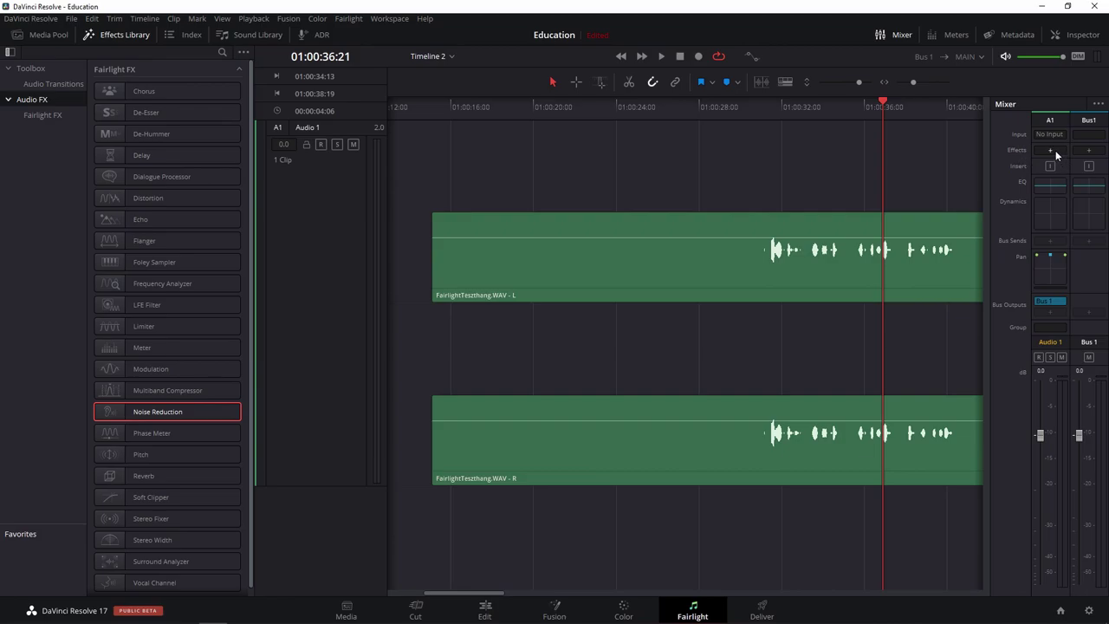
pyautogui.moveTo(155, 413); pyautogui.dragTo(518, 253)
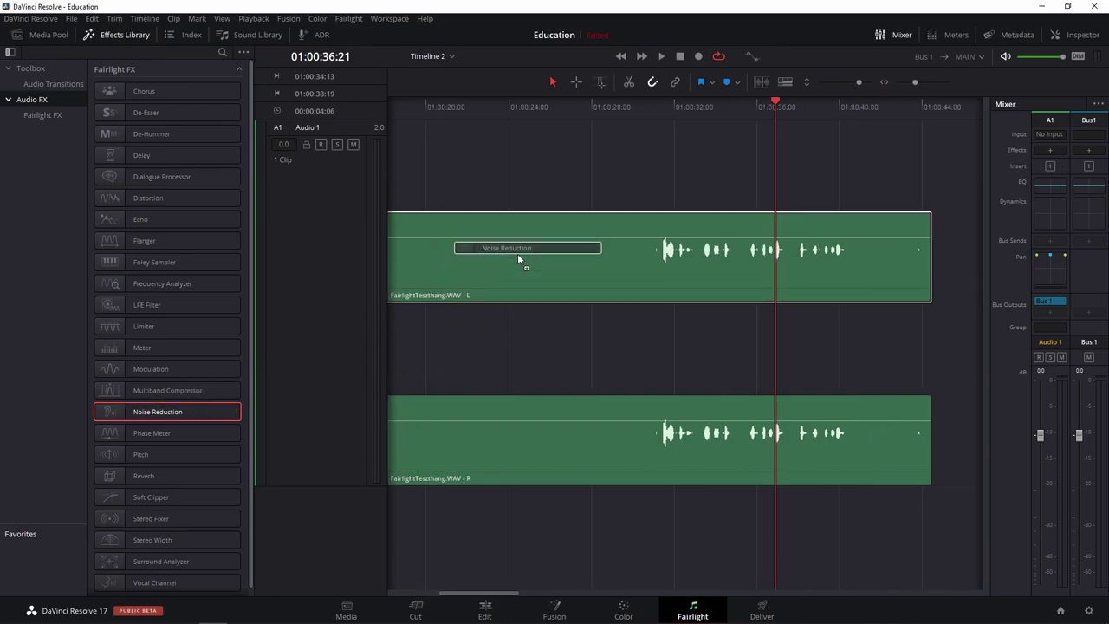
pyautogui.moveTo(517, 253); pyautogui.dragTo(517, 253)
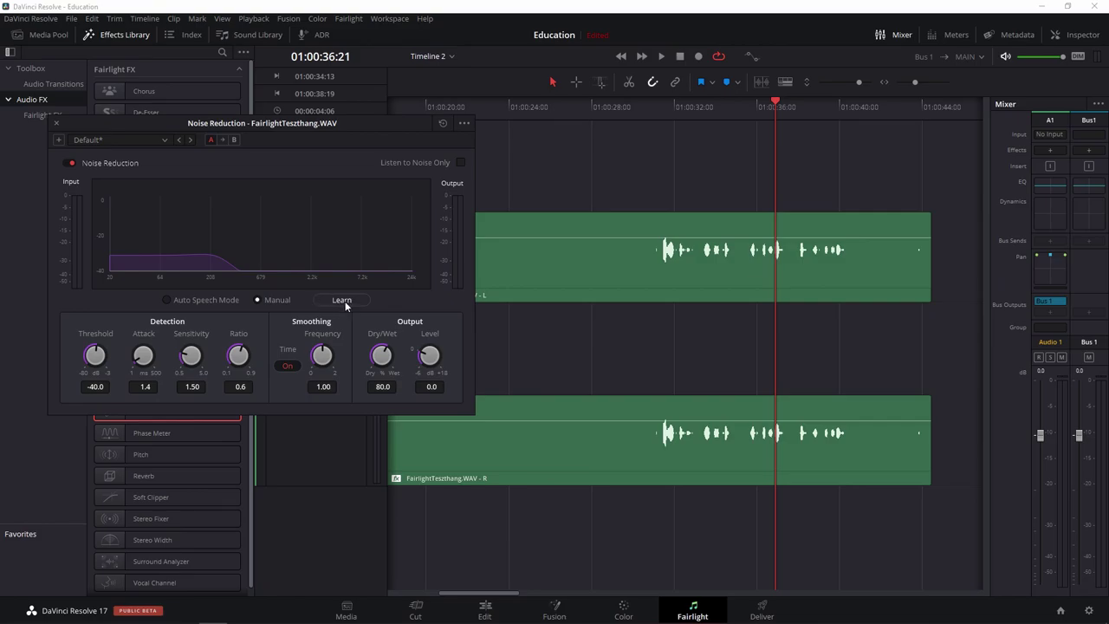
# Move the Noise Reduction window aside and run Learn over the silent opening before the speech.
pyautogui.moveTo(327, 123); pyautogui.dragTo(244, 120)
pyautogui.hscroll(-2, 477, 205)
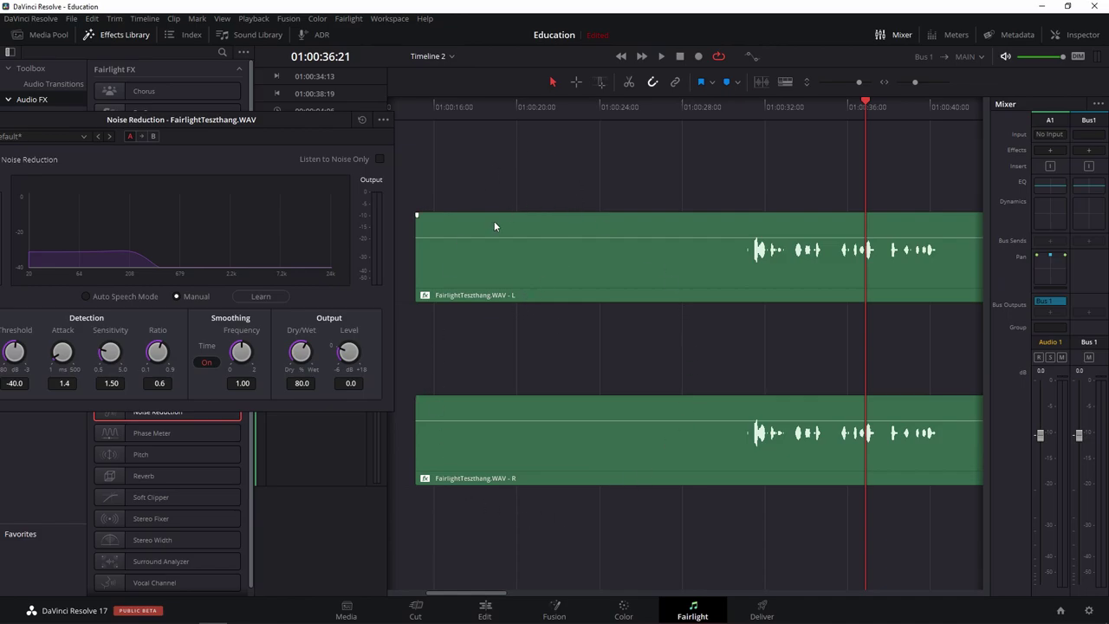
pyautogui.click(426, 110)
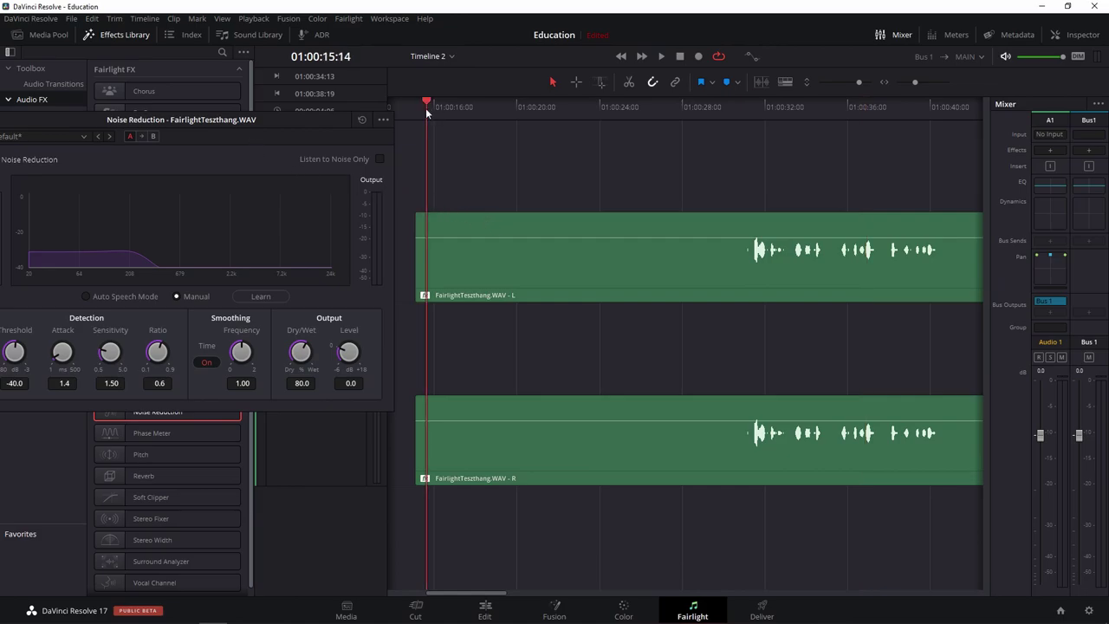
pyautogui.click(260, 297)
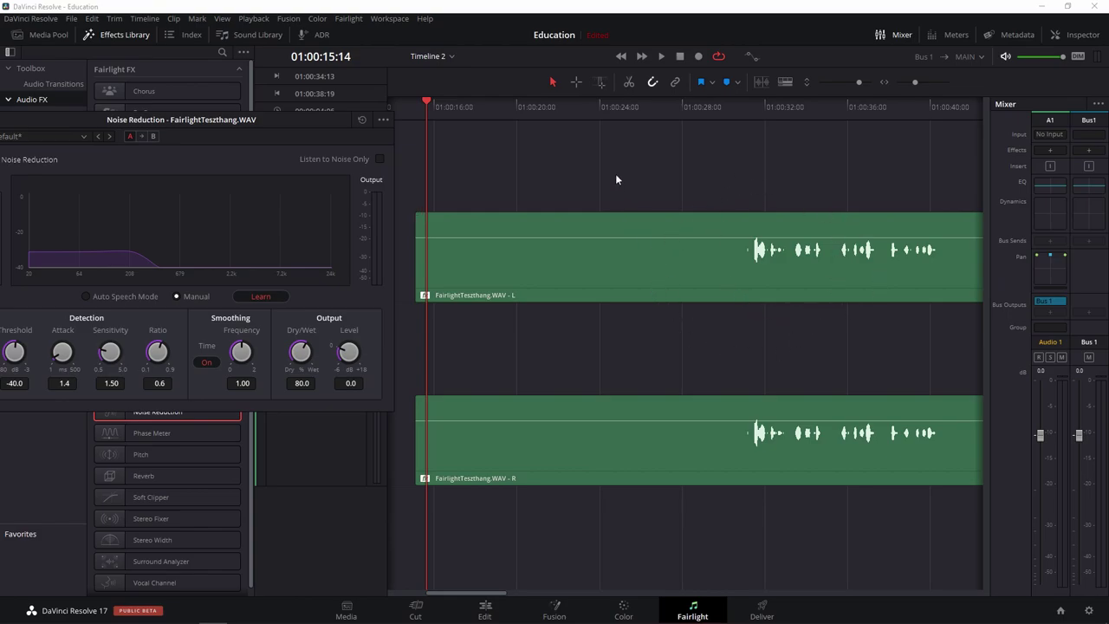
pyautogui.press('space')
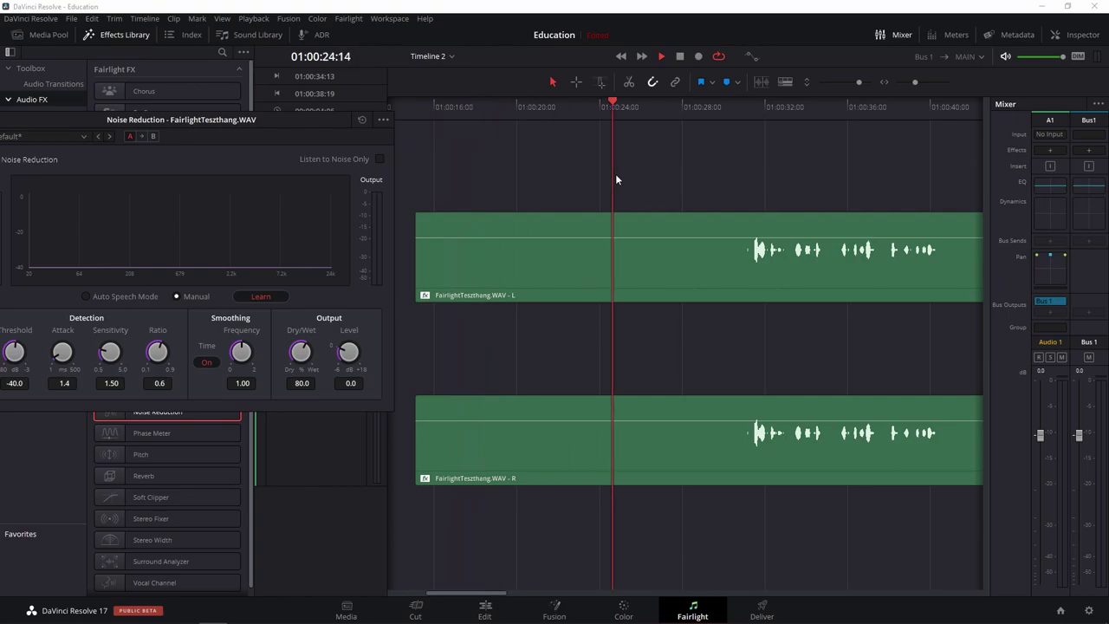
pyautogui.press('space')
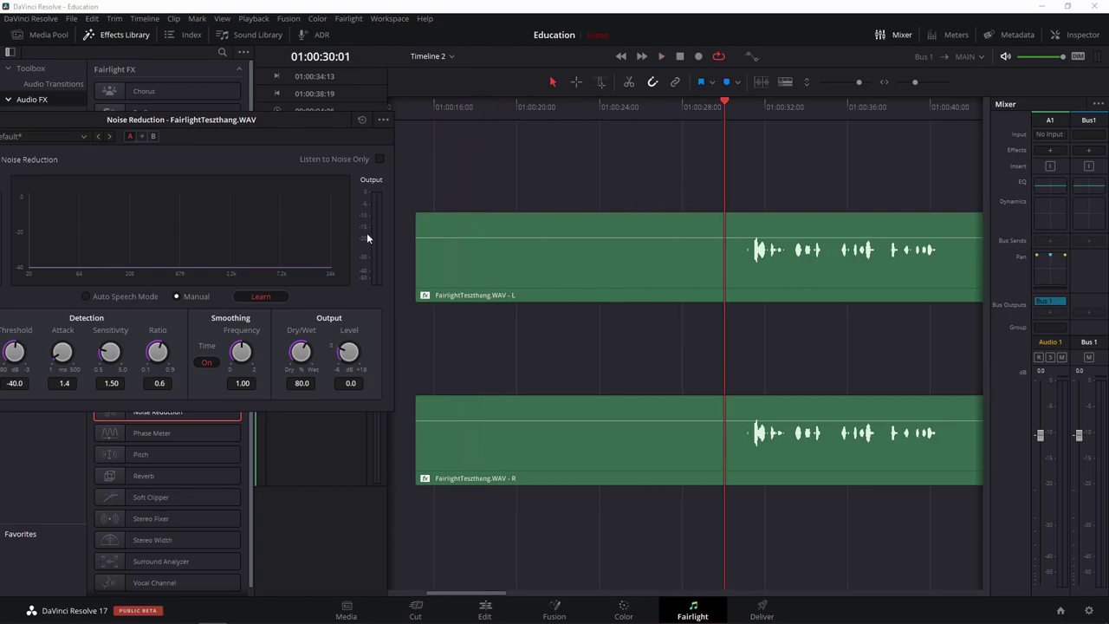
pyautogui.click(274, 300)
# Run Learn on the Noise Reduction (2 of 2) instance over the silent opening.
pyautogui.moveTo(208, 120); pyautogui.dragTo(307, 134)
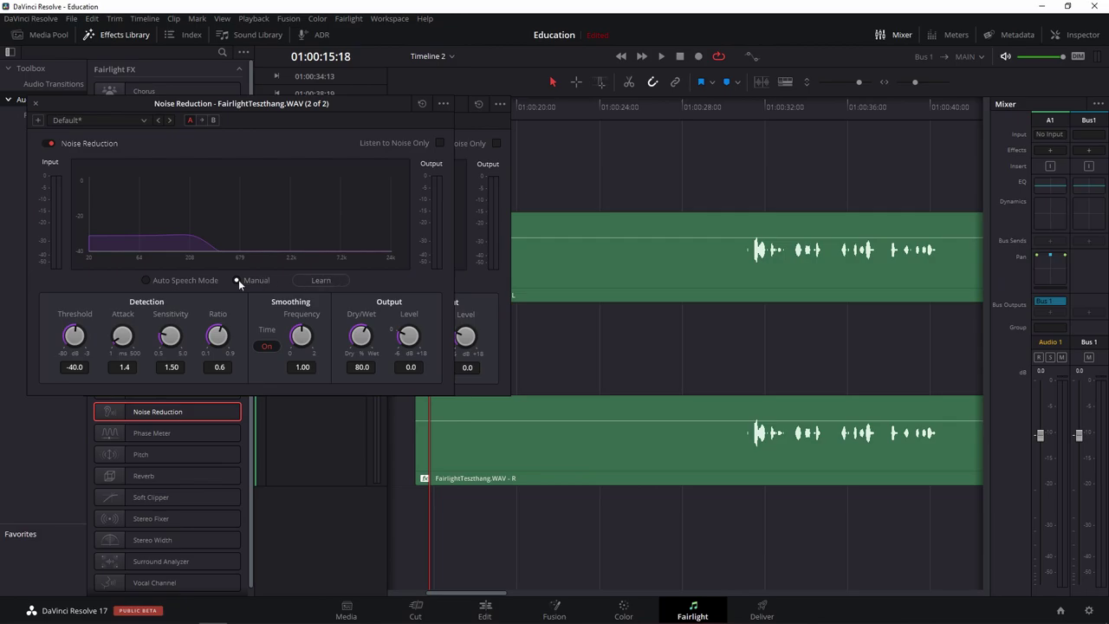
pyautogui.click(332, 284)
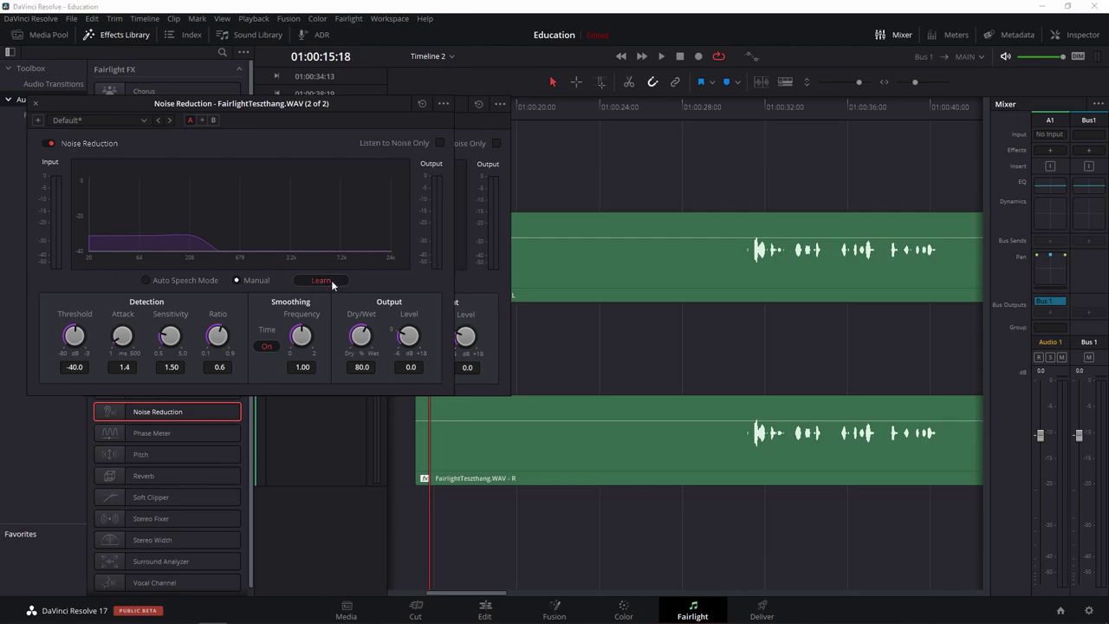
pyautogui.press('space')
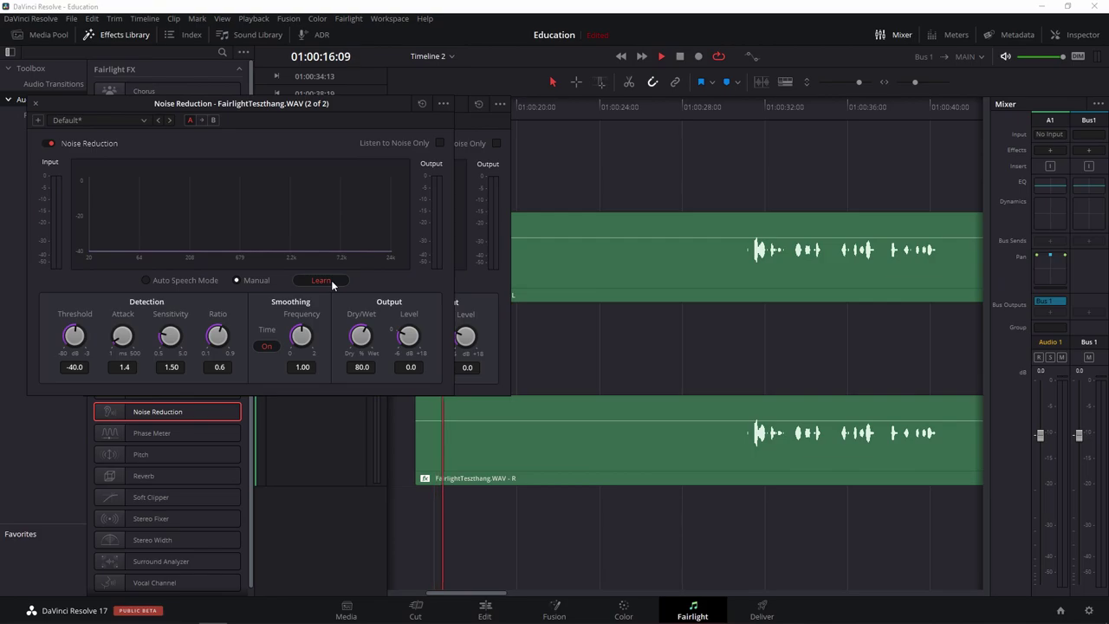
pyautogui.press('space')
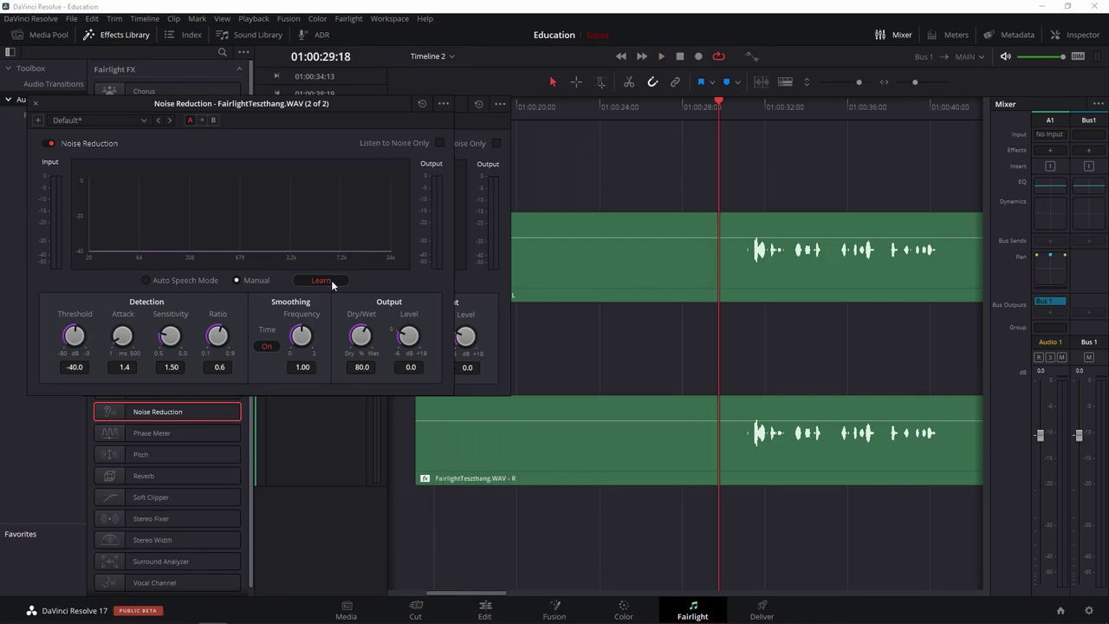
pyautogui.click(331, 283)
# Play the dialogue from 01:00:27:23 to hear the noise reduction, then stop.
pyautogui.click(681, 303)
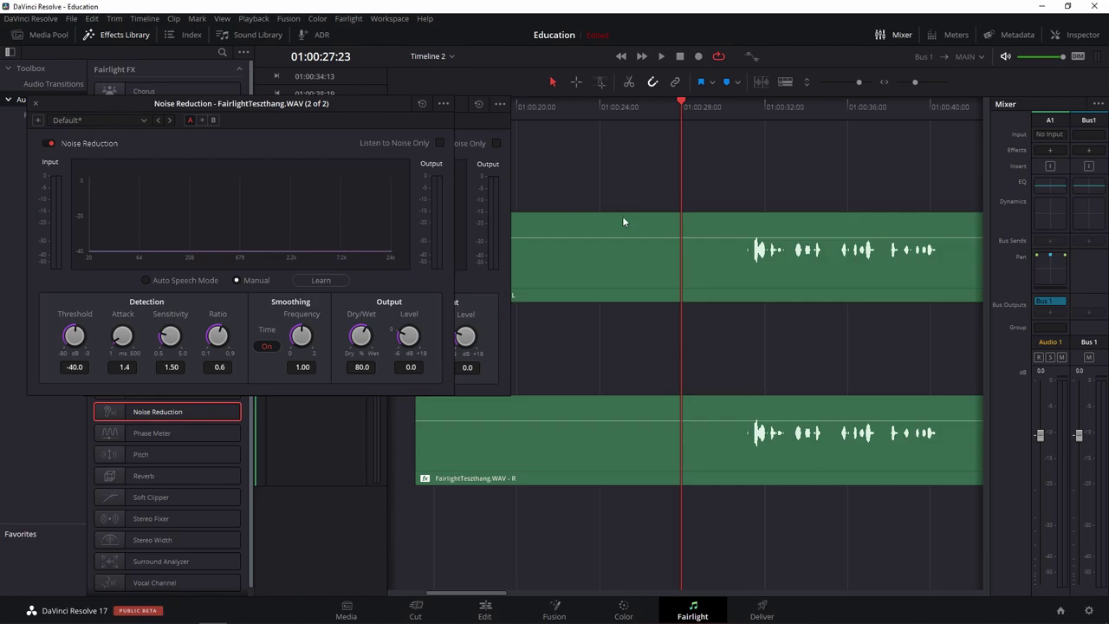
pyautogui.press('space')
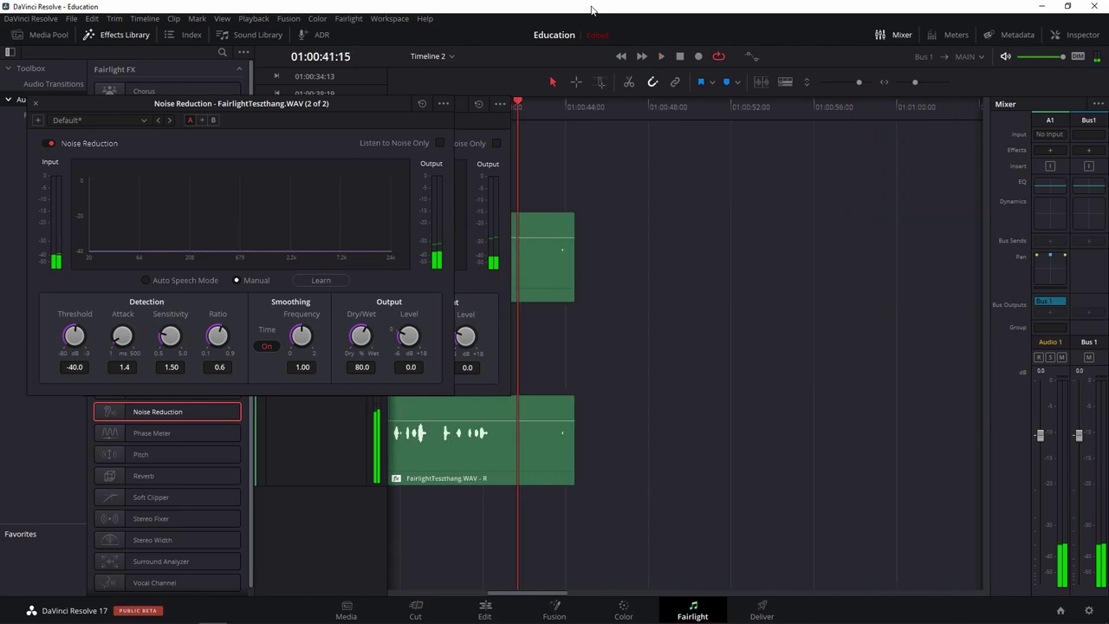
pyautogui.press('space')
pyautogui.moveTo(279, 100); pyautogui.dragTo(327, 212)
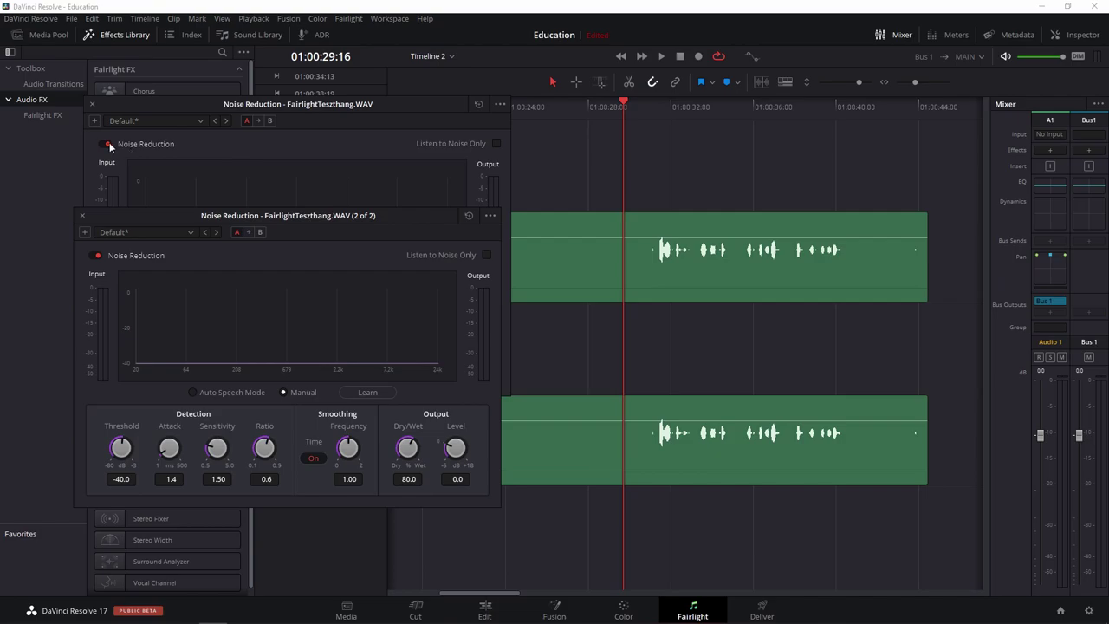
# Bypass Noise Reduction, play the dialogue for comparison, then re-enable it on both channels.
pyautogui.click(110, 147)
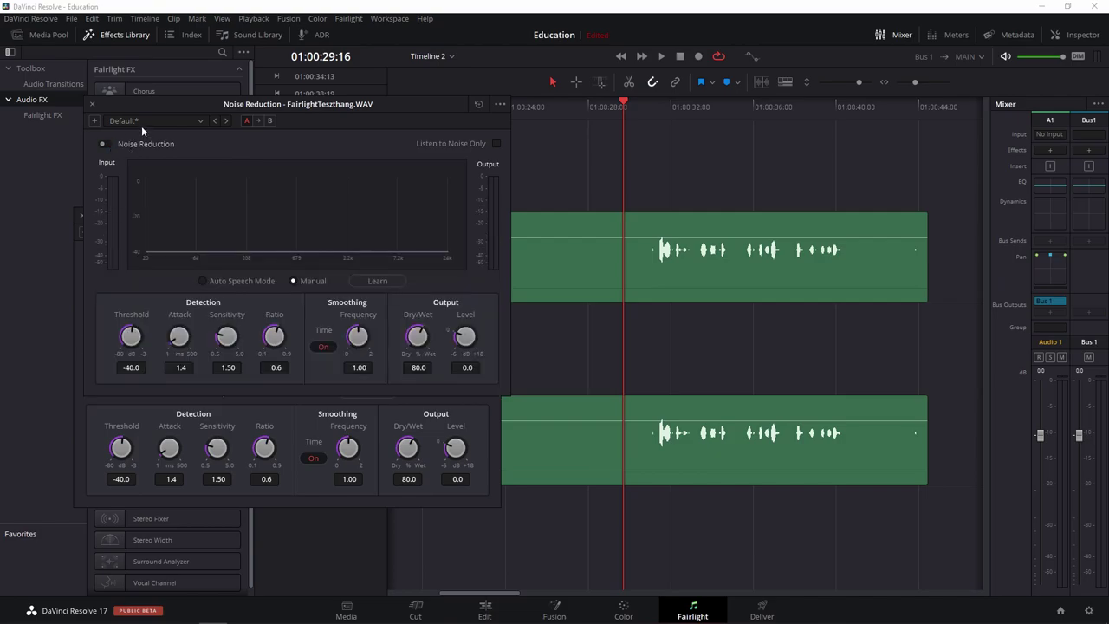
pyautogui.press('space')
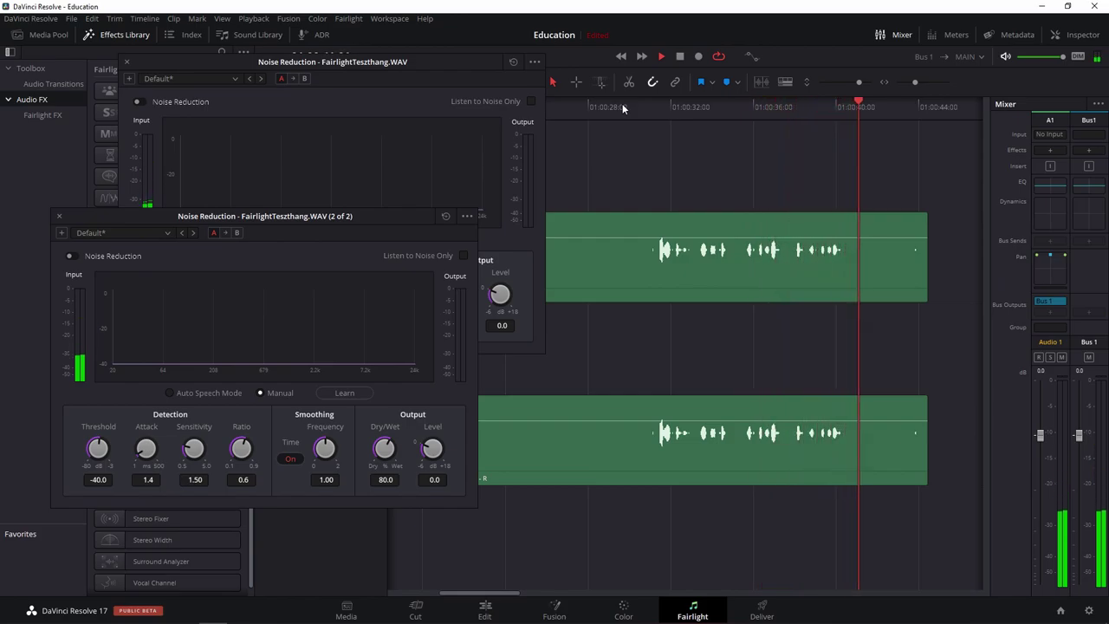
pyautogui.press('space')
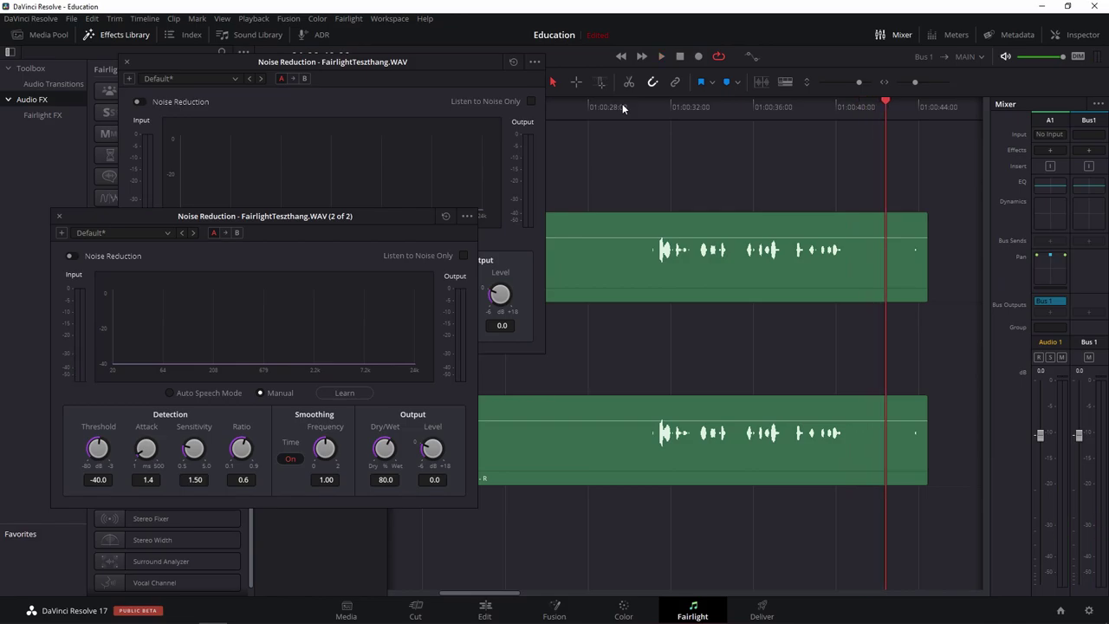
pyautogui.click(74, 255)
pyautogui.click(142, 101)
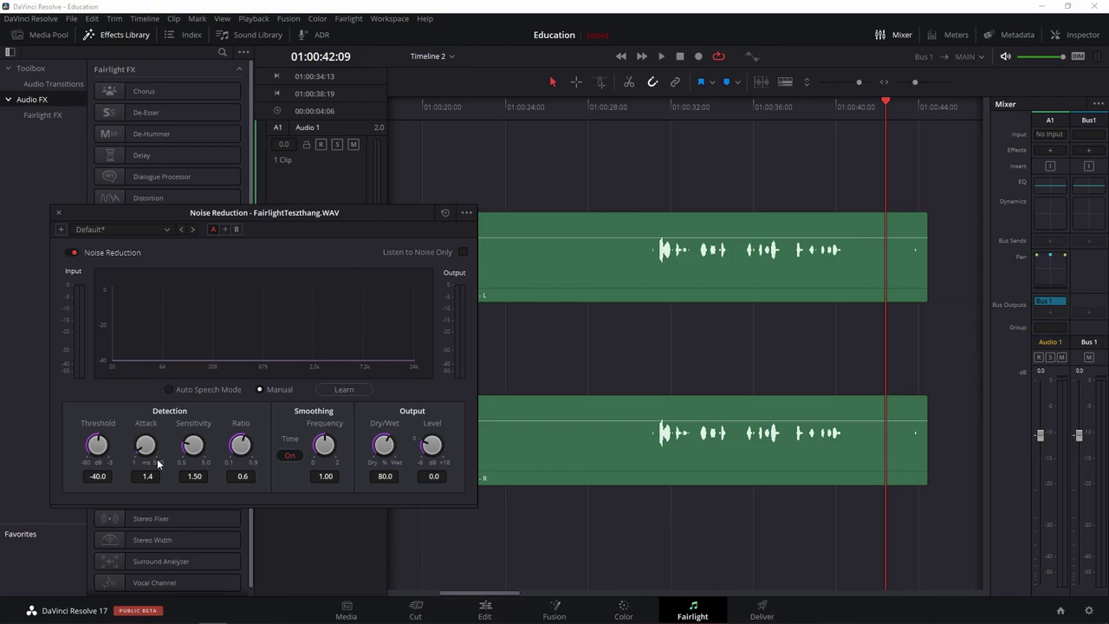
# Close Noise Reduction, open Audio 1's Dynamics window, and make the audio track lanes taller.
pyautogui.click(59, 215)
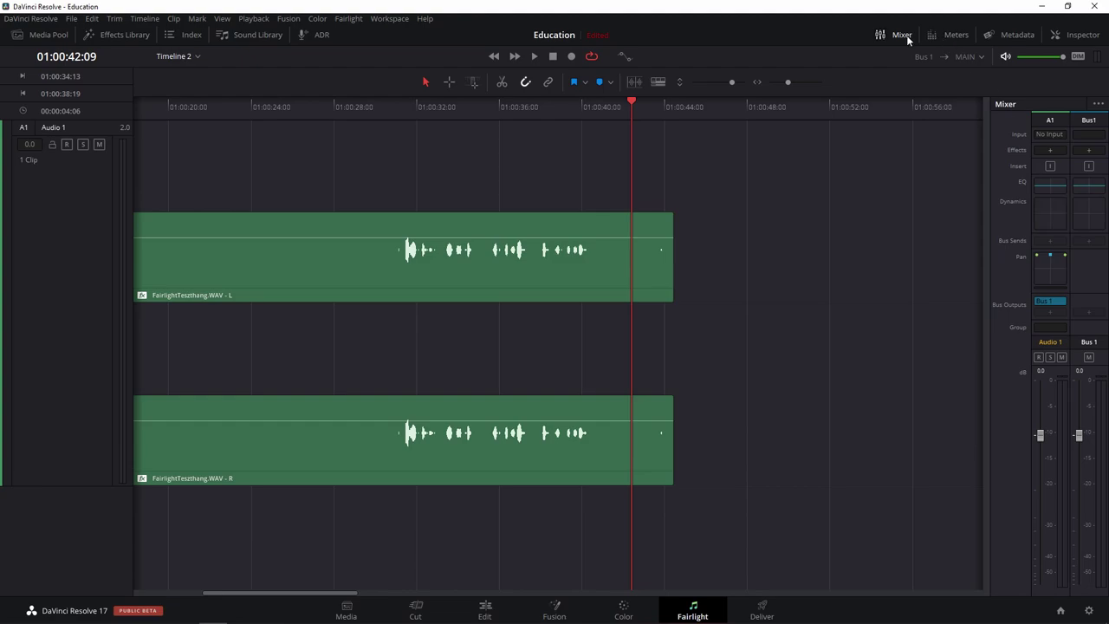
pyautogui.doubleClick(1051, 207)
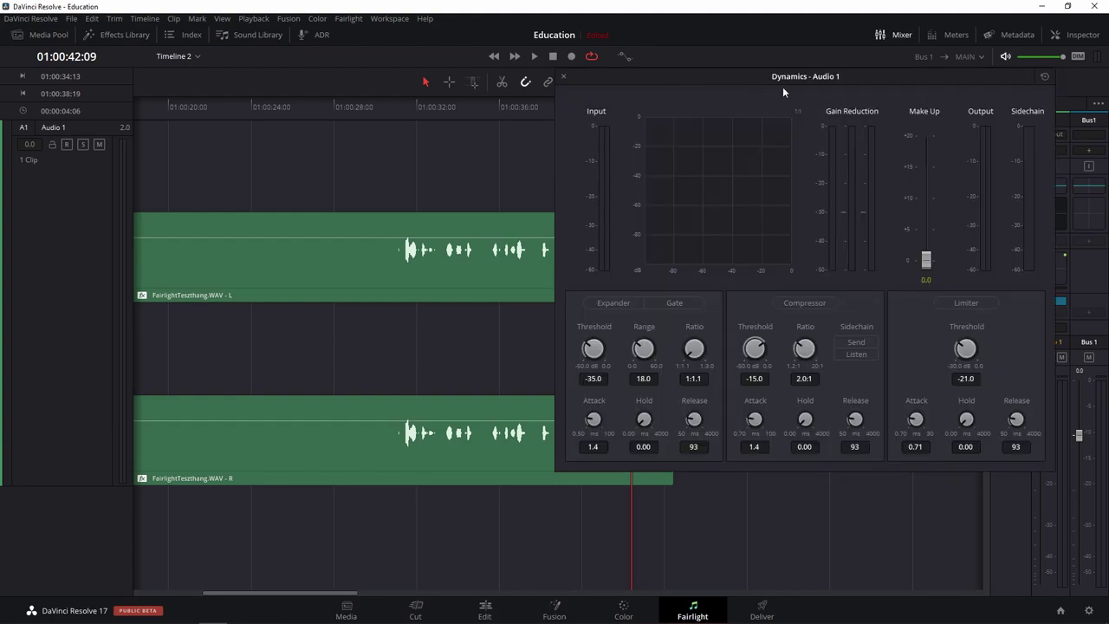
pyautogui.moveTo(822, 78)
pyautogui.mouseDown()
pyautogui.moveTo(680, 90)
pyautogui.moveTo(688, 55)
pyautogui.mouseUp()
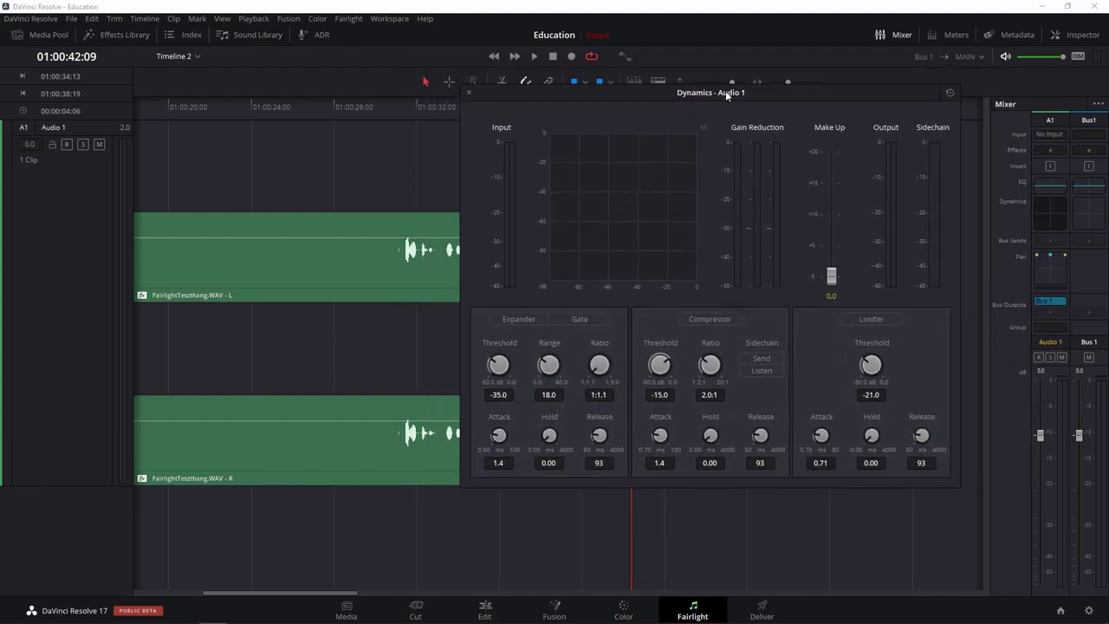
pyautogui.moveTo(689, 54)
pyautogui.mouseDown()
pyautogui.moveTo(388, 137)
pyautogui.moveTo(752, 116)
pyautogui.moveTo(801, 144)
pyautogui.mouseUp()
pyautogui.moveTo(732, 84); pyautogui.dragTo(744, 83)
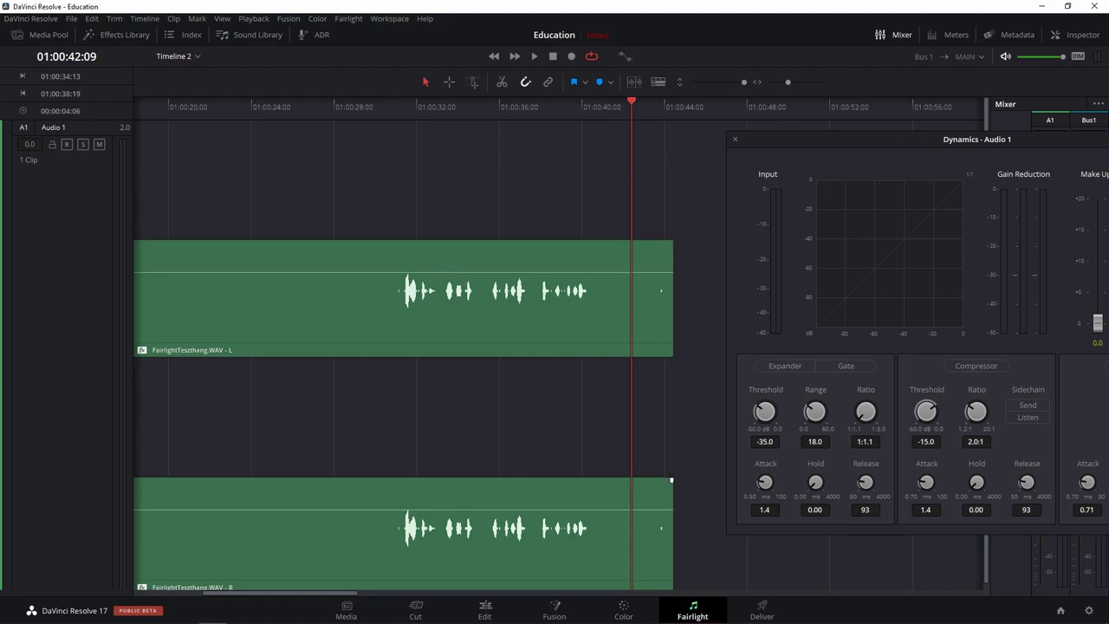
# Enable the Audio 1 Compressor, with Threshold -15.0 and Ratio 2.0:1.
pyautogui.moveTo(290, 609)
pyautogui.moveTo(297, 595); pyautogui.dragTo(334, 595)
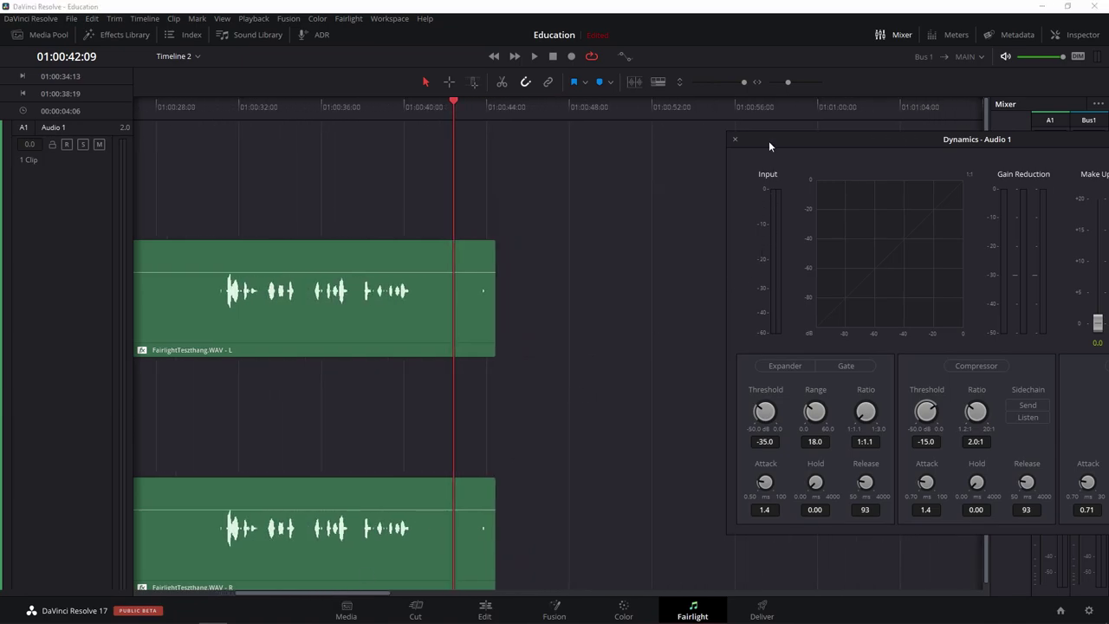
pyautogui.moveTo(769, 142); pyautogui.dragTo(579, 148)
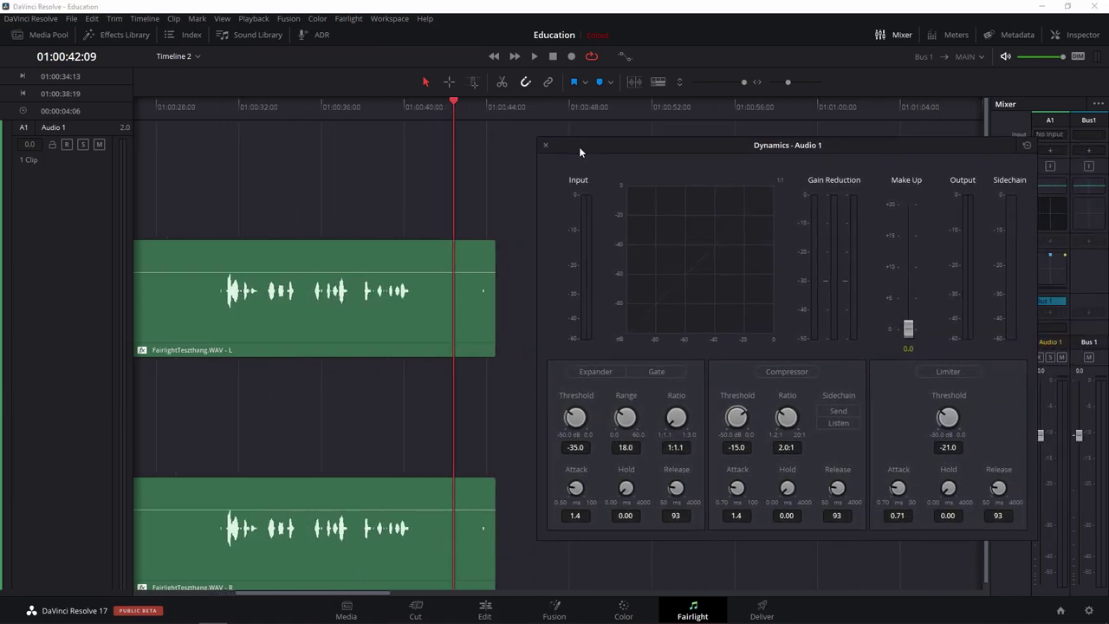
pyautogui.click(796, 374)
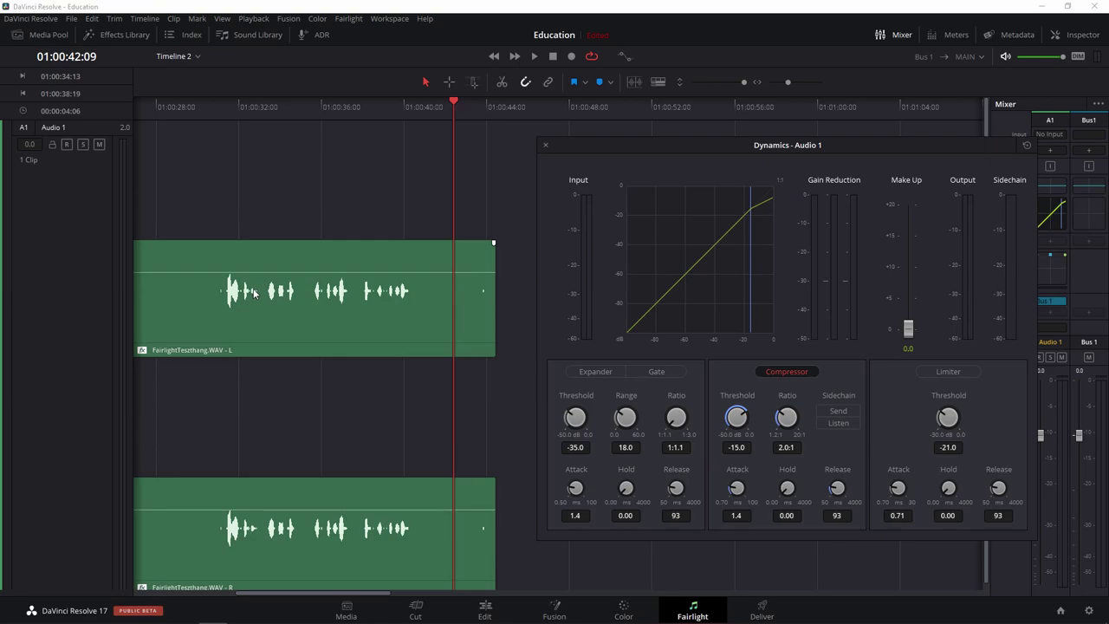
# Audition heavy compression on Audio 1 with a −43 dB threshold and 20:1 ratio during playback.
pyautogui.press('space')
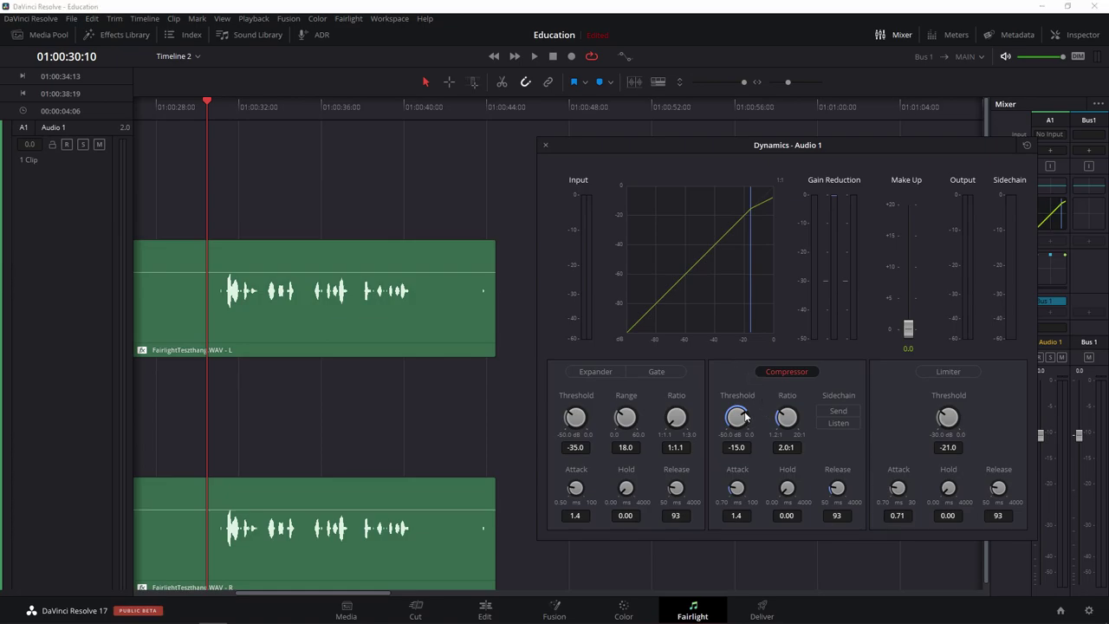
pyautogui.moveTo(744, 419)
pyautogui.mouseDown()
pyautogui.moveTo(729, 407)
pyautogui.moveTo(622, 444)
pyautogui.mouseUp()
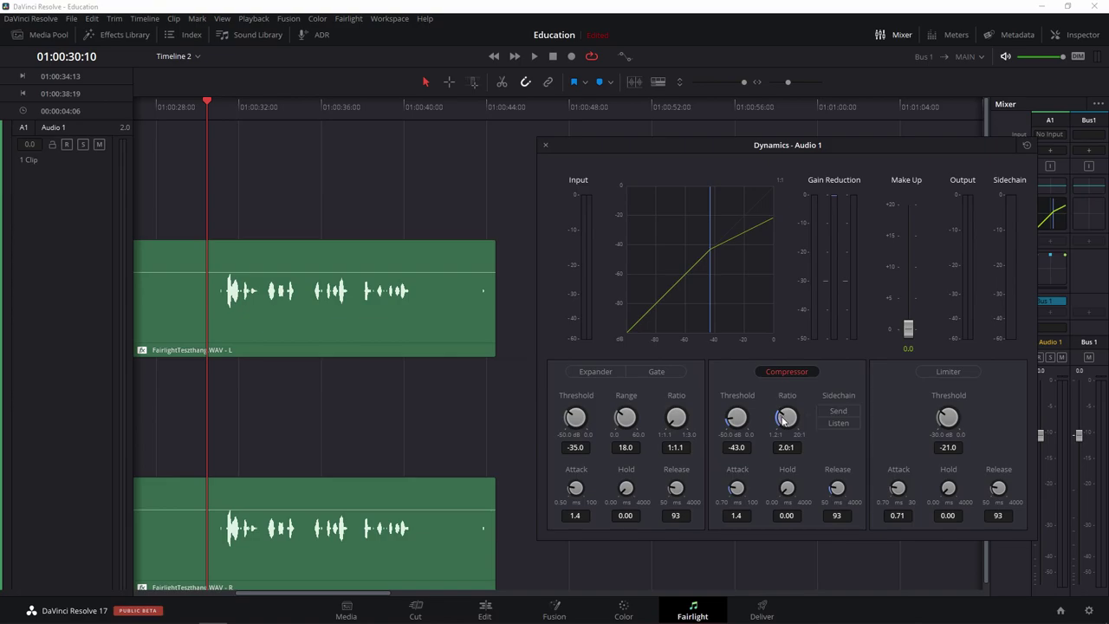
pyautogui.moveTo(781, 416); pyautogui.dragTo(829, 392)
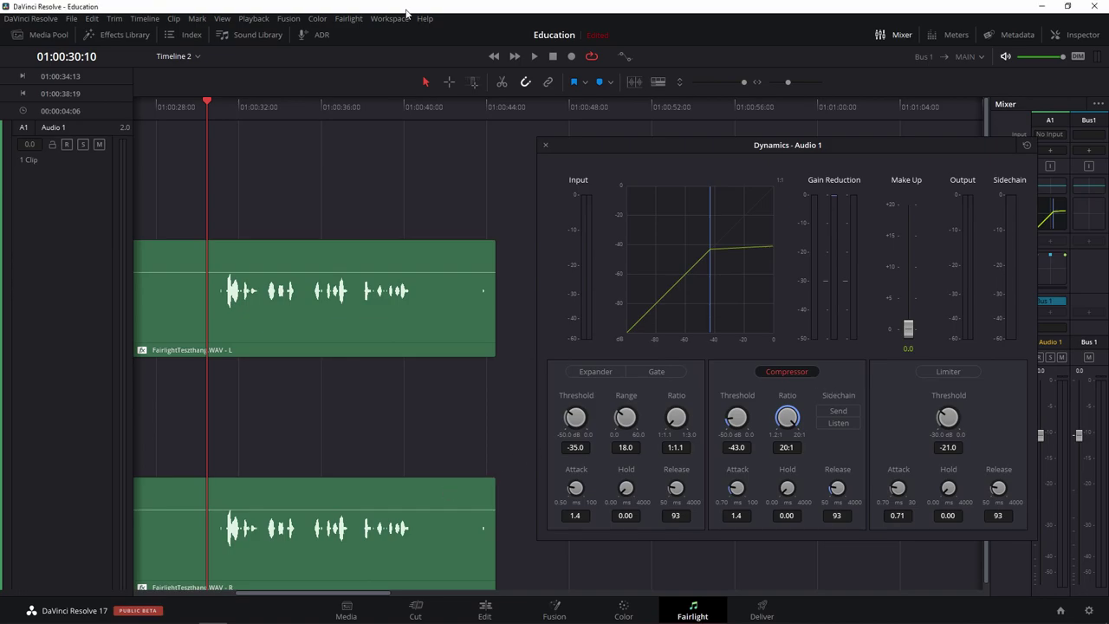
pyautogui.press('space')
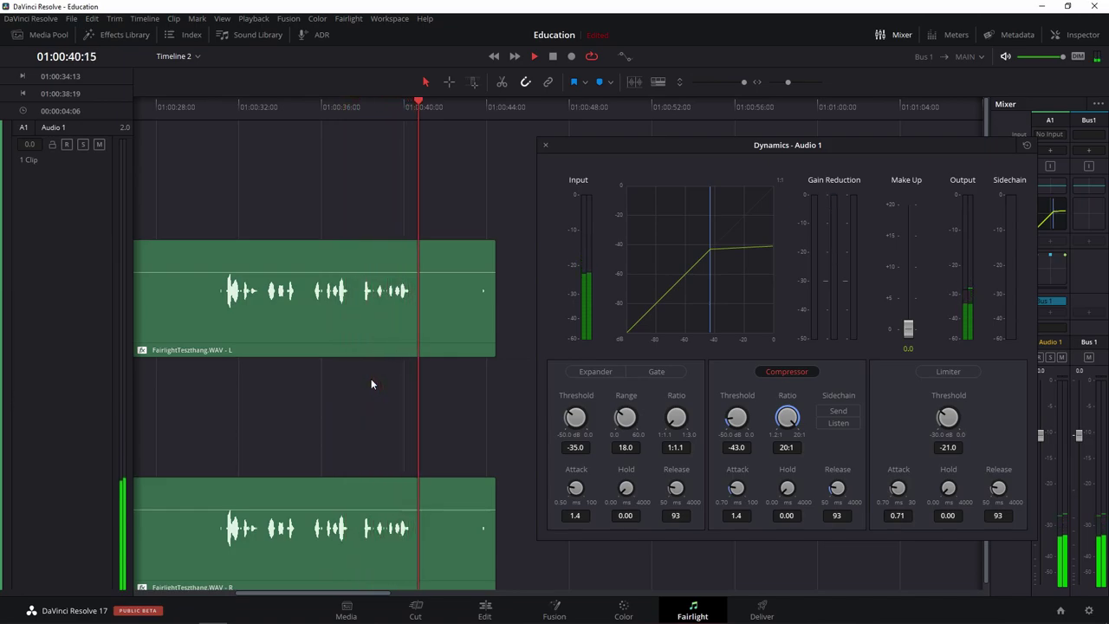
pyautogui.press('space')
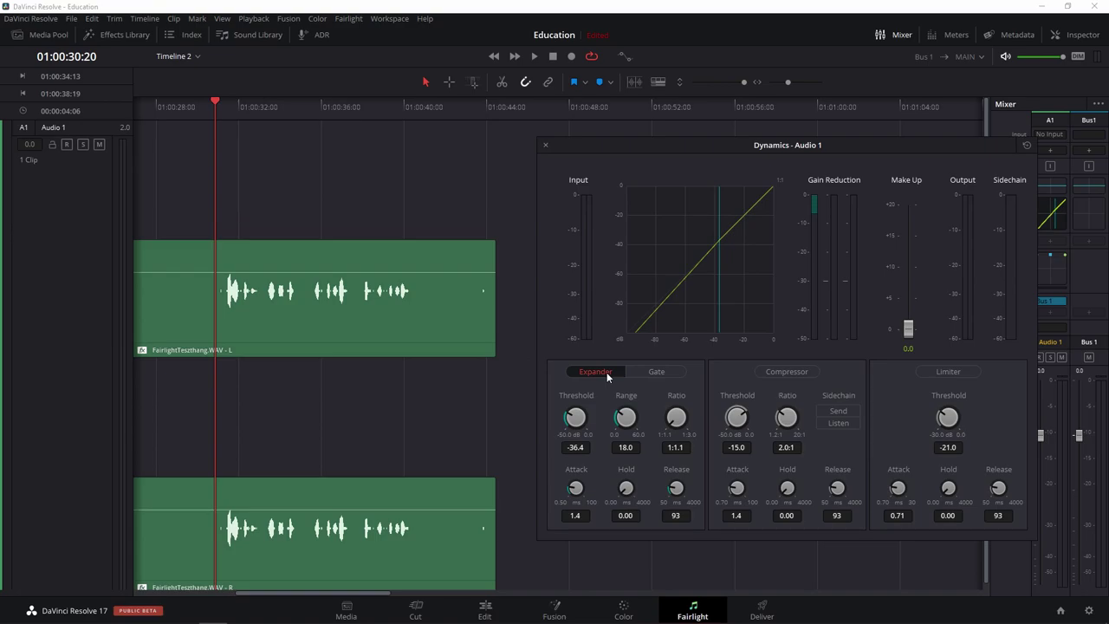
# Switch off Audio 1's expander, try the gate and limiter, and leave only the gate on.
pyautogui.click(606, 372)
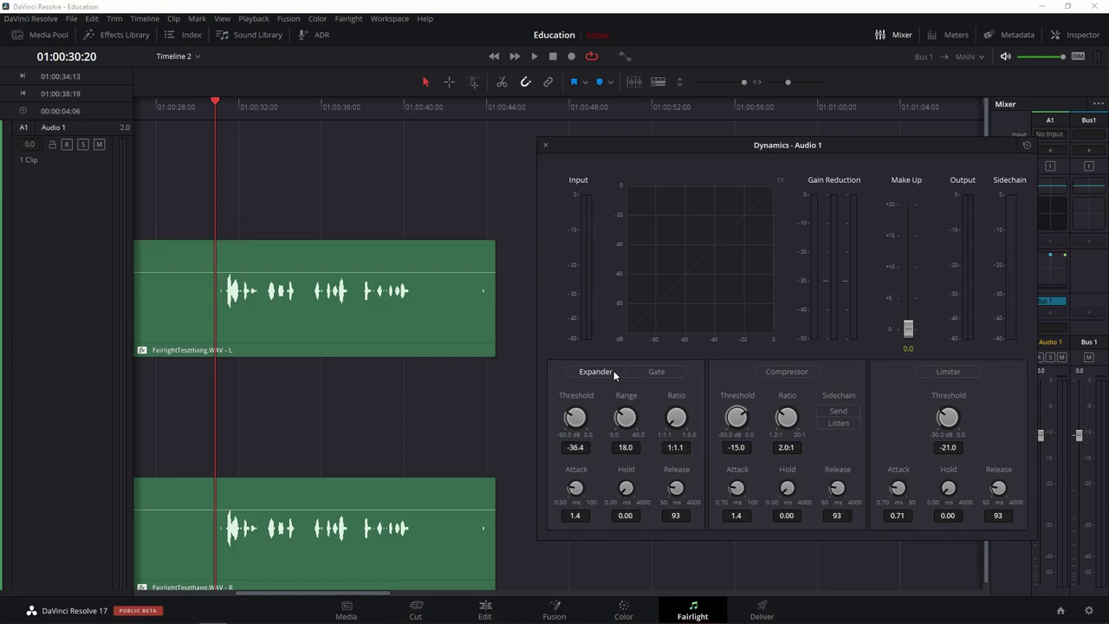
pyautogui.click(669, 374)
pyautogui.click(671, 375)
pyautogui.click(947, 372)
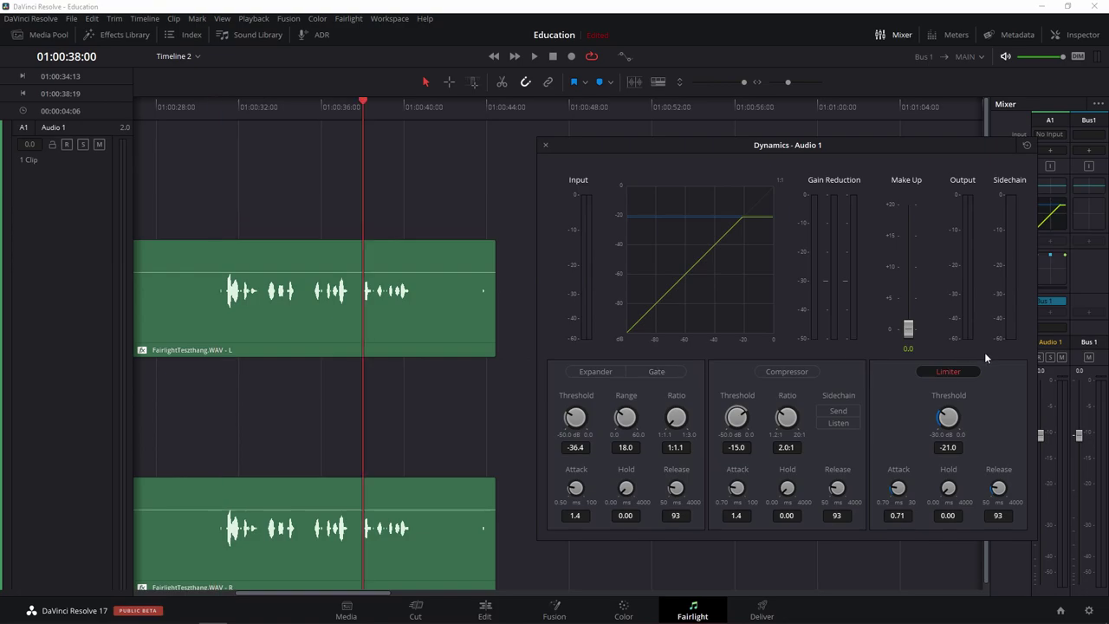
pyautogui.click(952, 373)
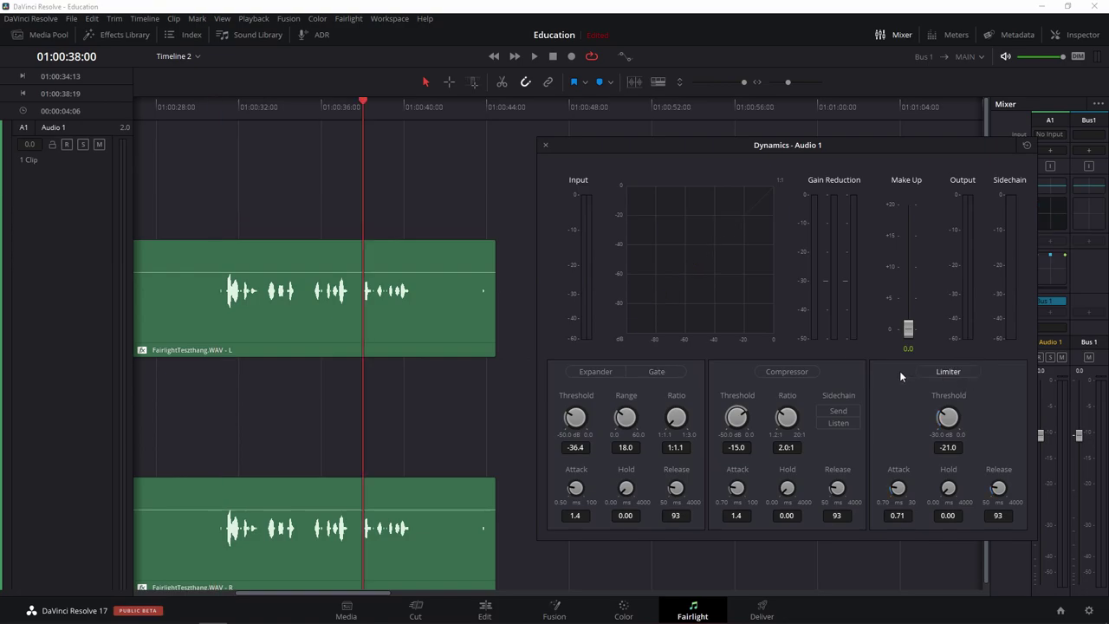
pyautogui.click(669, 373)
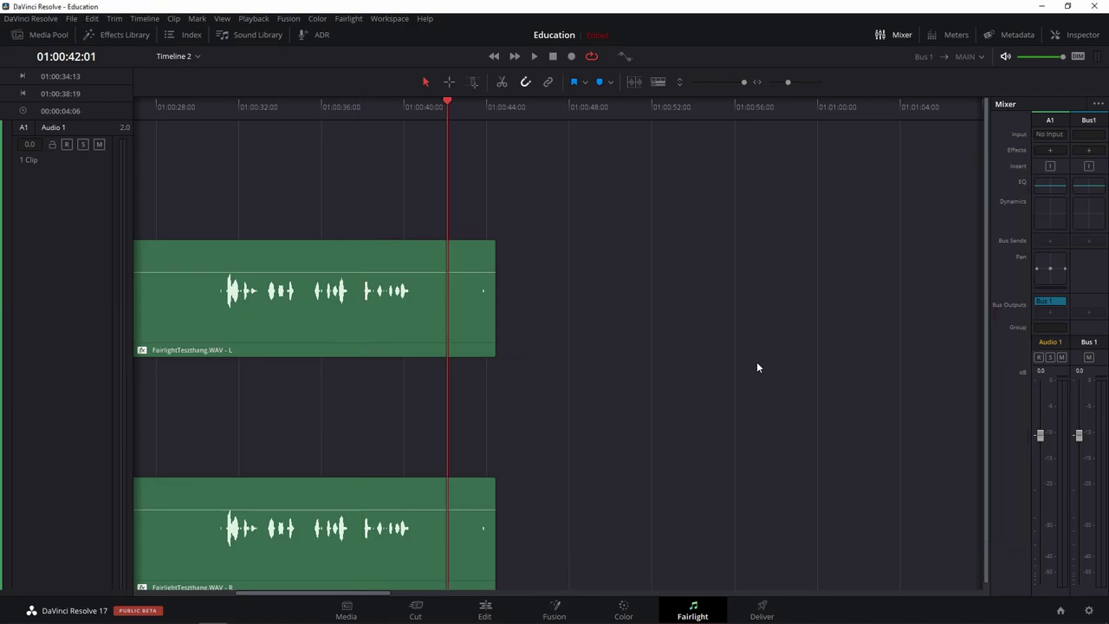
# Enable panning in Audio 1's pan settings.
pyautogui.doubleClick(1051, 277)
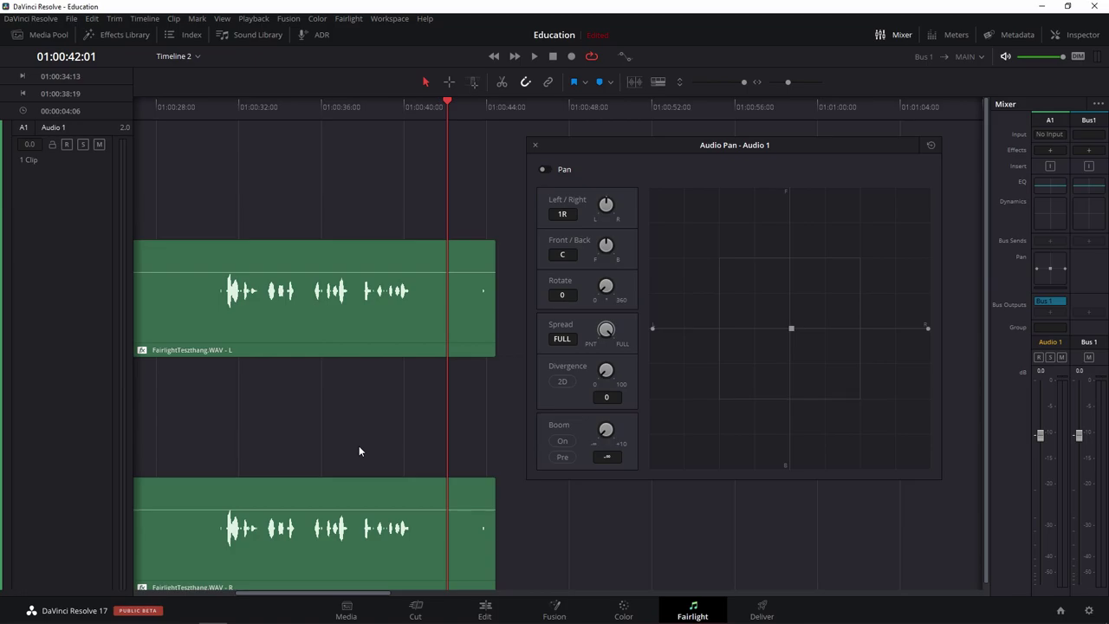
pyautogui.click(187, 433)
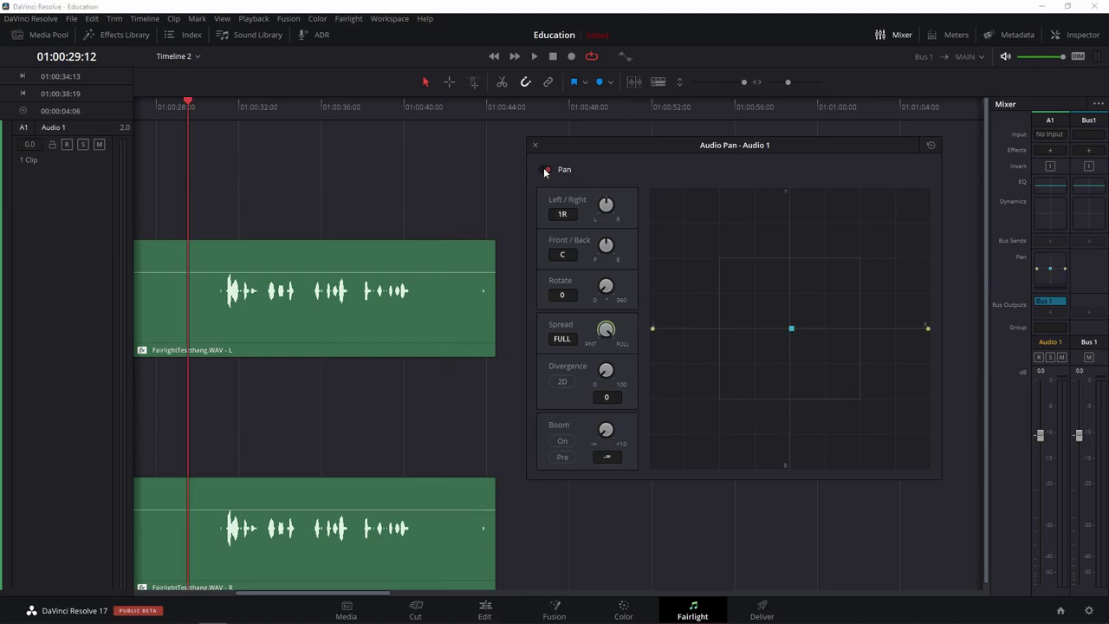
pyautogui.click(544, 169)
# Sweep the pan front-left and right during playback, then return it to centre (C, 1F).
pyautogui.press('space')
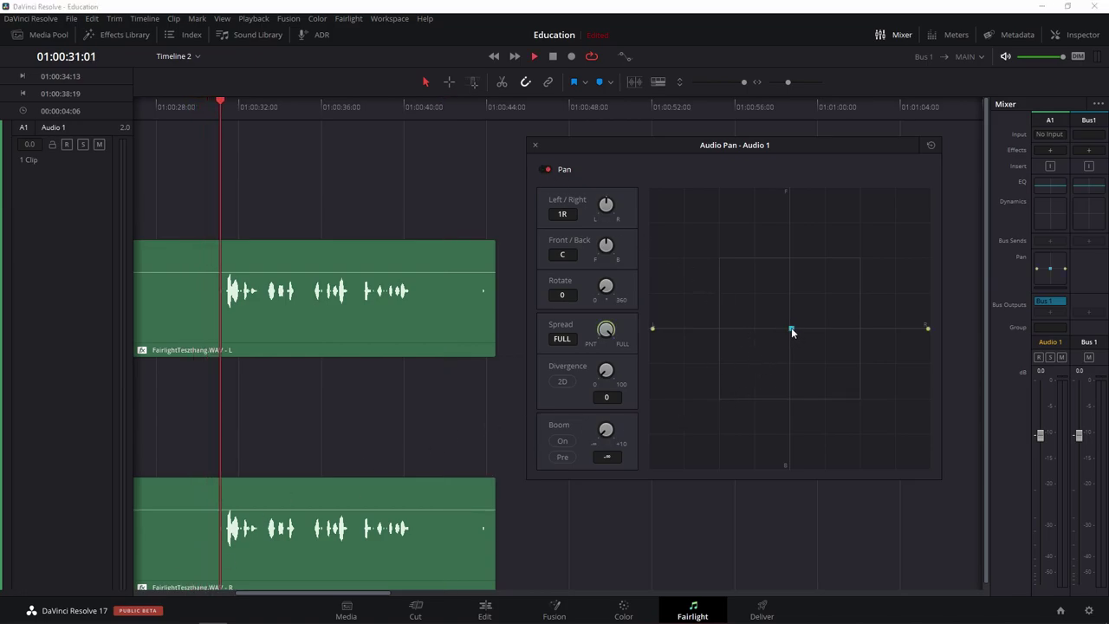
pyautogui.moveTo(791, 329)
pyautogui.mouseDown()
pyautogui.moveTo(645, 276)
pyautogui.moveTo(935, 284)
pyautogui.mouseUp()
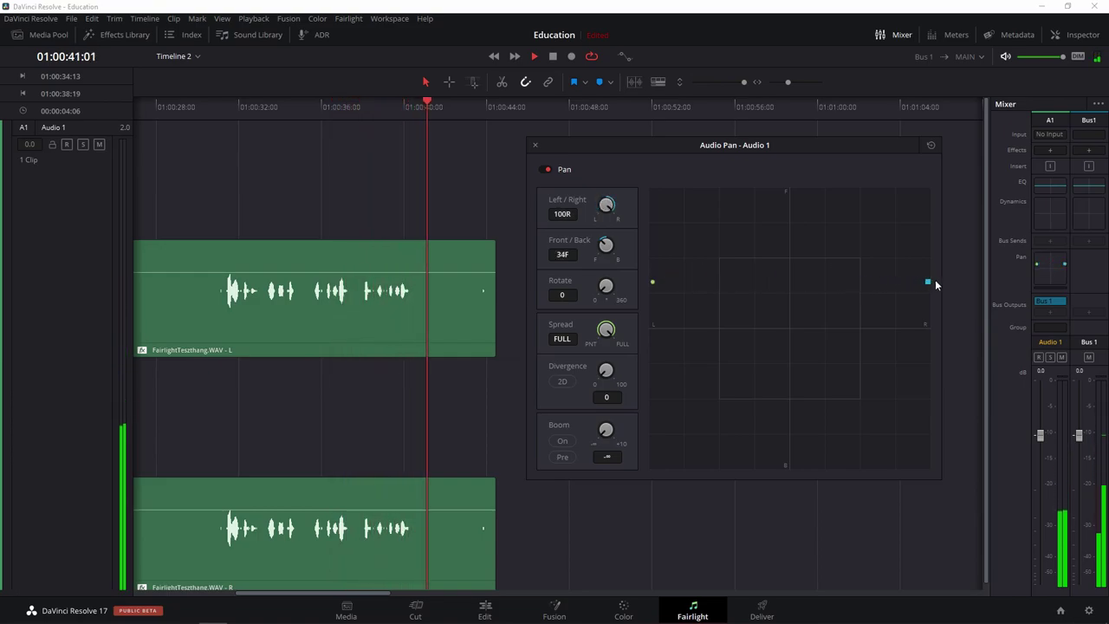
pyautogui.moveTo(934, 284); pyautogui.dragTo(786, 274)
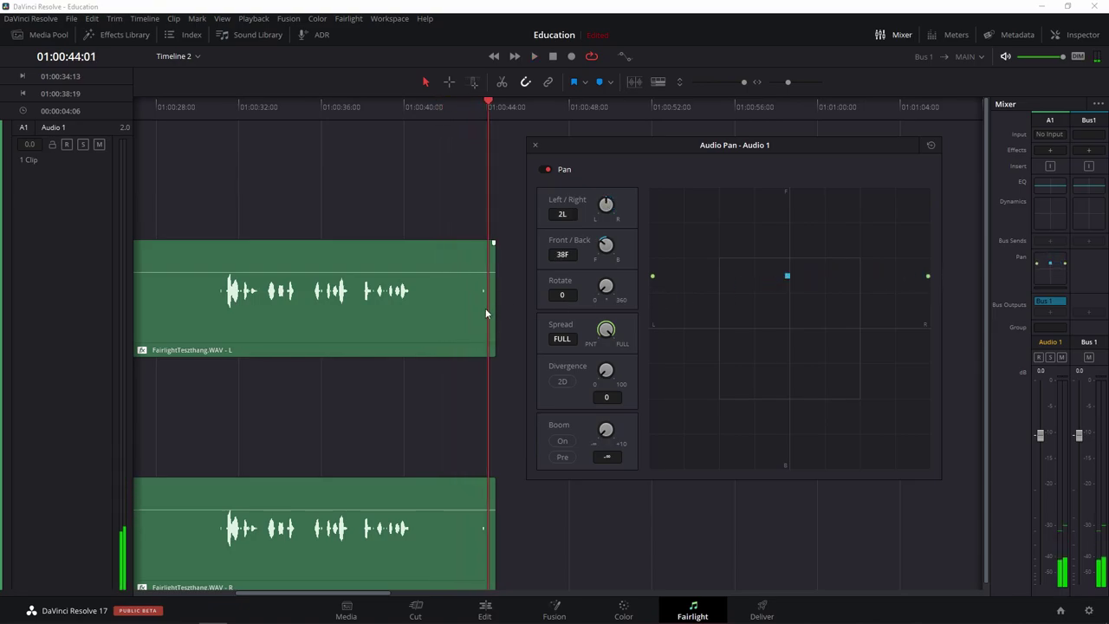
pyautogui.click(198, 107)
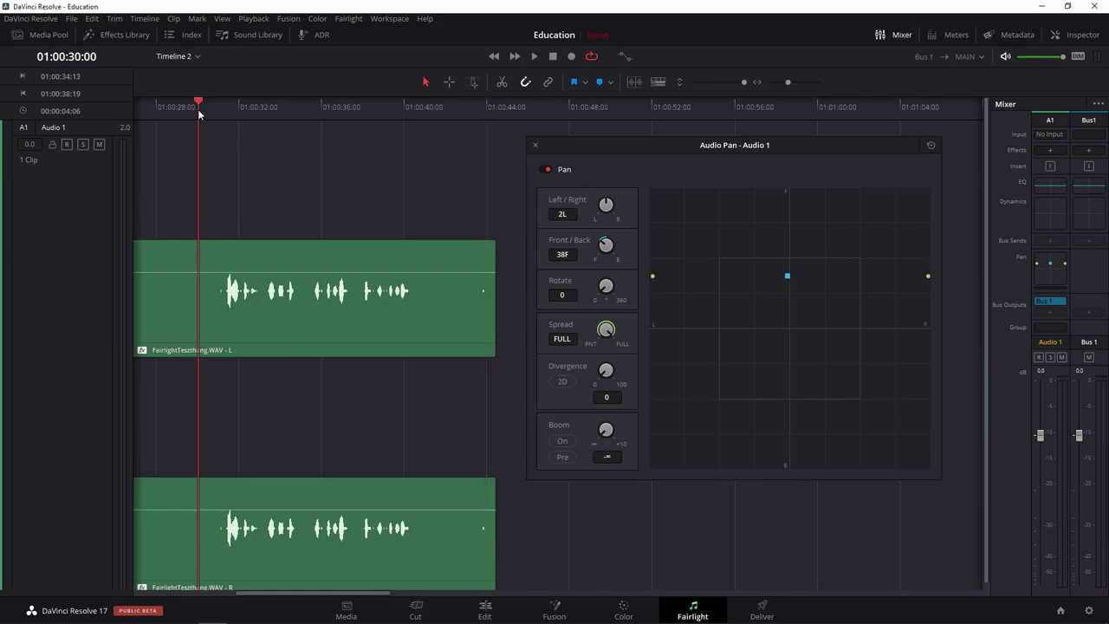
pyautogui.press('space')
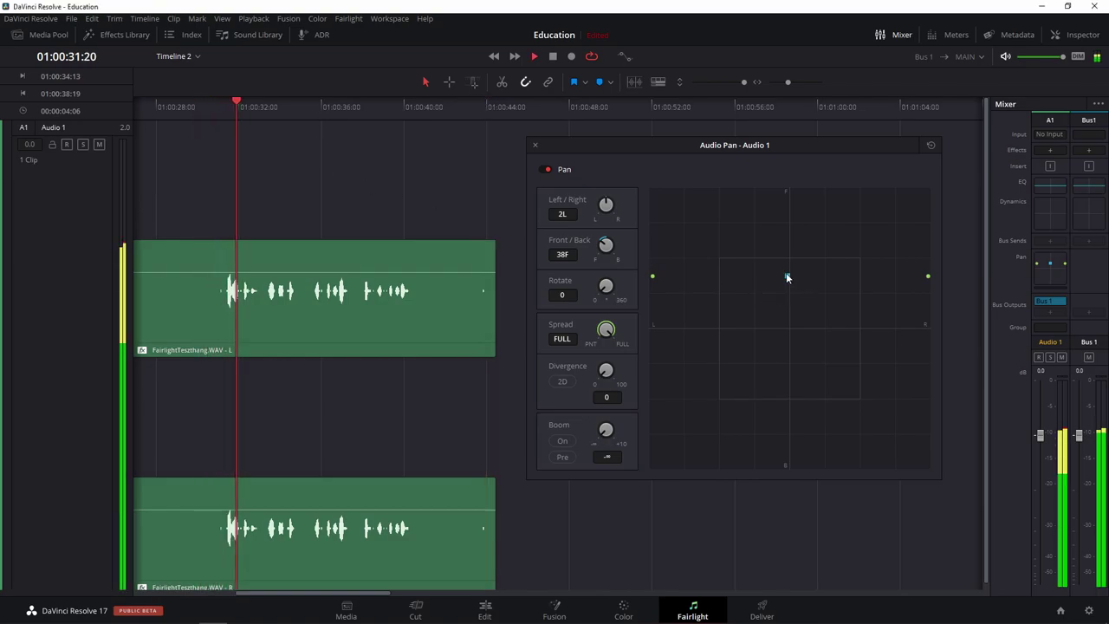
pyautogui.moveTo(786, 275)
pyautogui.mouseDown()
pyautogui.moveTo(793, 442)
pyautogui.moveTo(793, 333)
pyautogui.mouseUp()
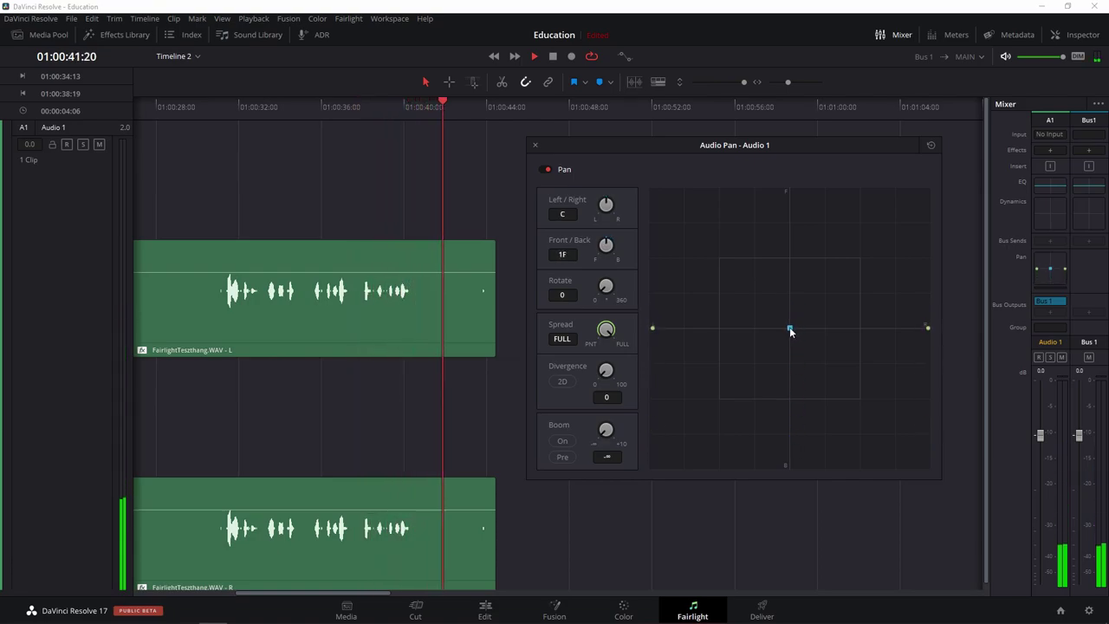
pyautogui.press('Escape')
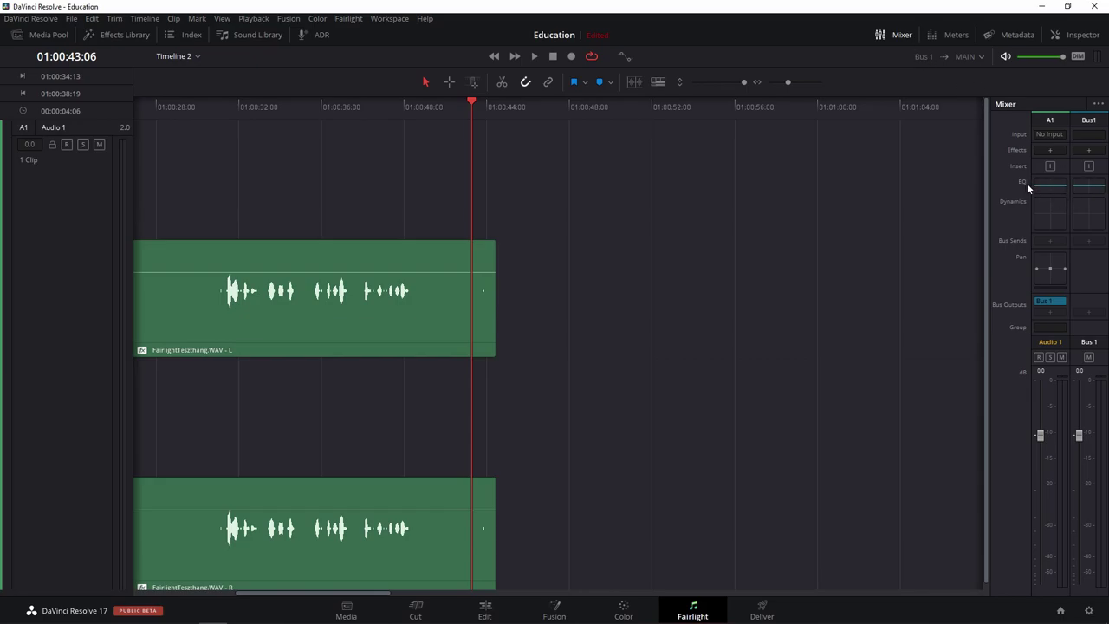
# Pull Audio 1's EQ Band 3 down to −10.2 dB at 151 Hz.
pyautogui.doubleClick(1051, 186)
pyautogui.moveTo(472, 123); pyautogui.dragTo(726, 123)
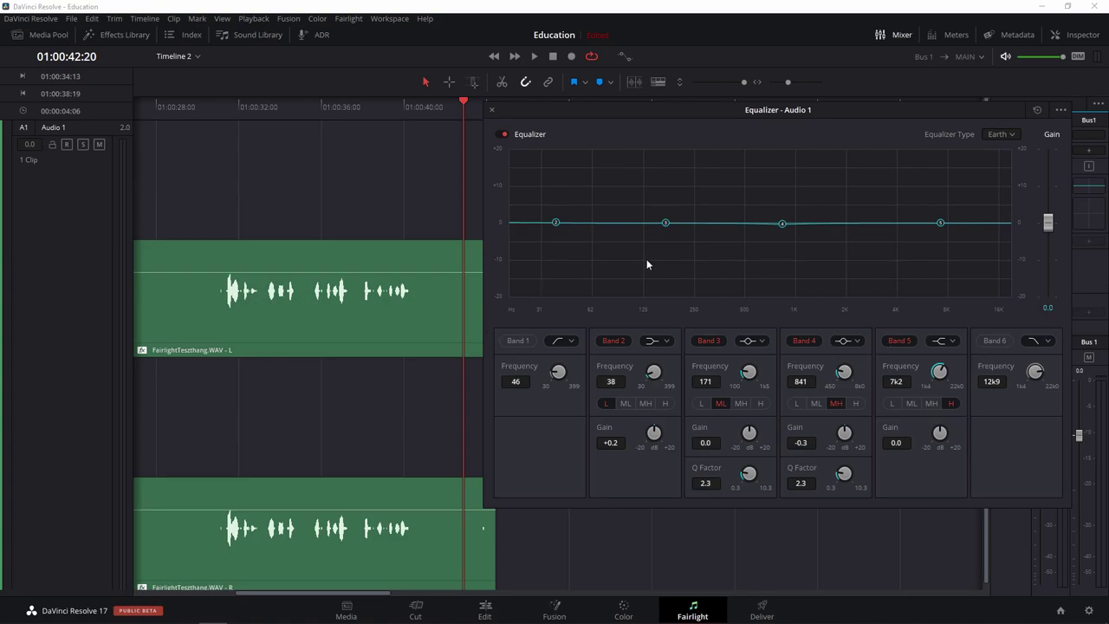
pyautogui.moveTo(665, 223); pyautogui.dragTo(658, 262)
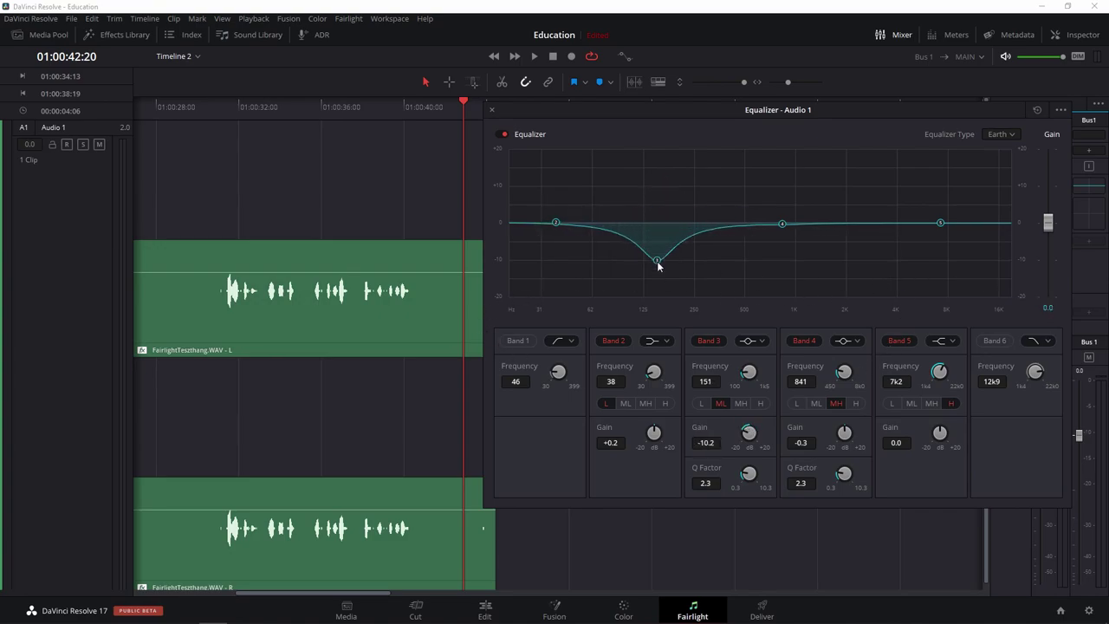